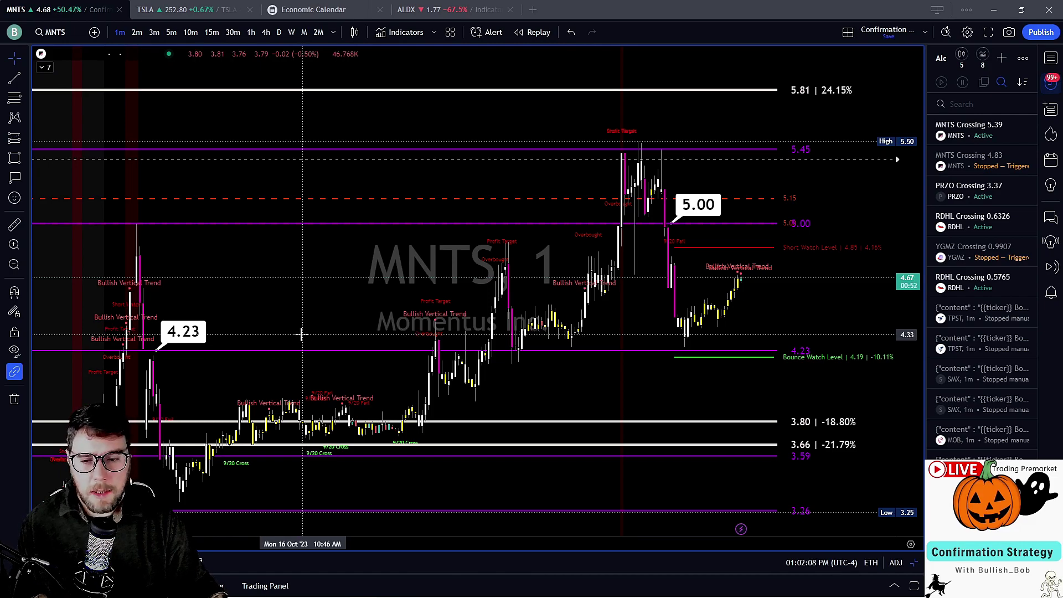
- Examine the October 16 morning spike on the MNTS one-minute chart, from the premarket candles to the 4.23 label
{"action": "left_click_drag", "start_coordinate": [301, 334], "coordinate": [317, 326]}
{"action": "mouse_move", "coordinate": [824, 591]}
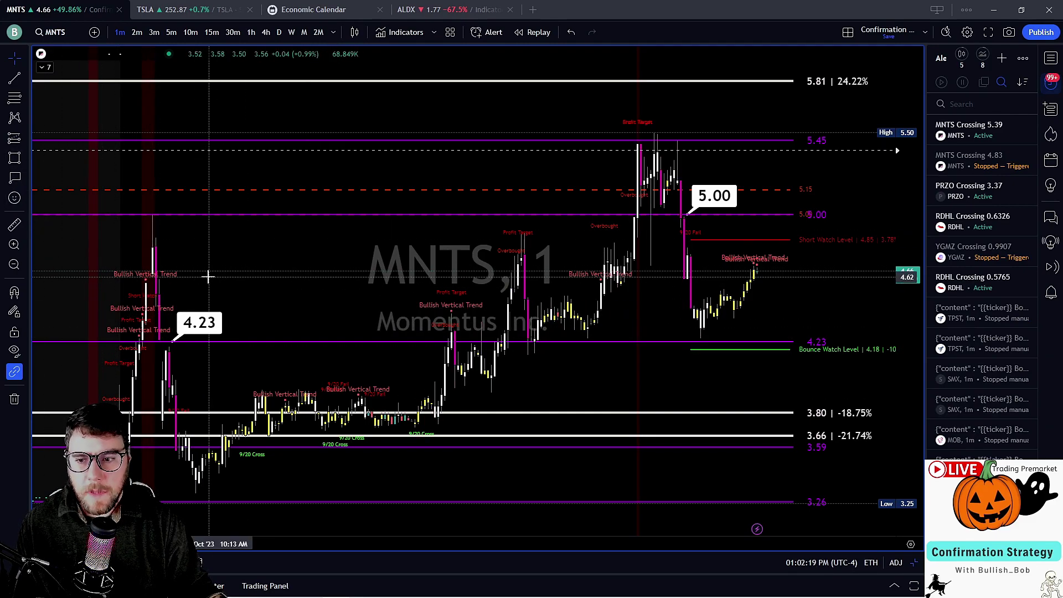
{"action": "left_click_drag", "start_coordinate": [146, 301], "coordinate": [541, 270]}
{"action": "scroll", "coordinate": [366, 290], "scroll_direction": "up", "scroll_amount": 10}
{"action": "left_click_drag", "start_coordinate": [88, 270], "coordinate": [626, 254]}
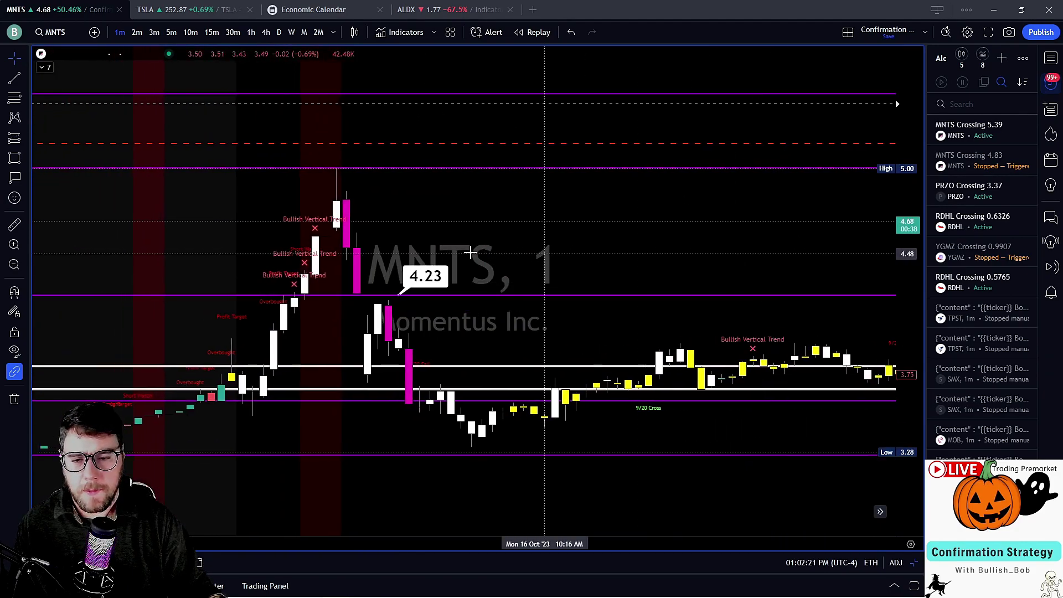
{"action": "left_click_drag", "start_coordinate": [471, 253], "coordinate": [824, 318]}
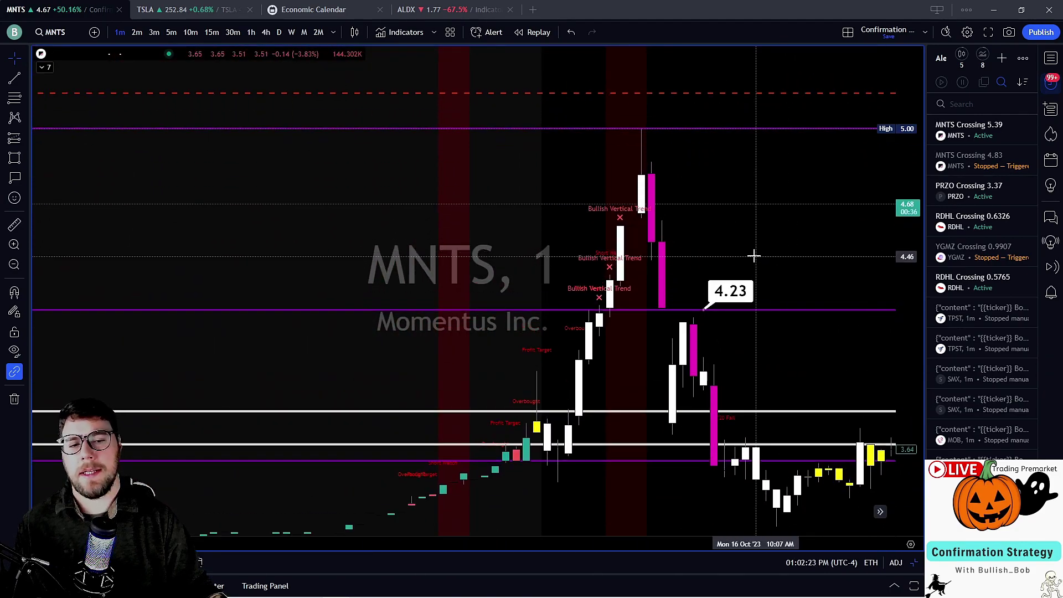
{"action": "scroll", "coordinate": [717, 259], "scroll_direction": "up", "scroll_amount": 5}
{"action": "left_click_drag", "start_coordinate": [717, 259], "coordinate": [670, 289]}
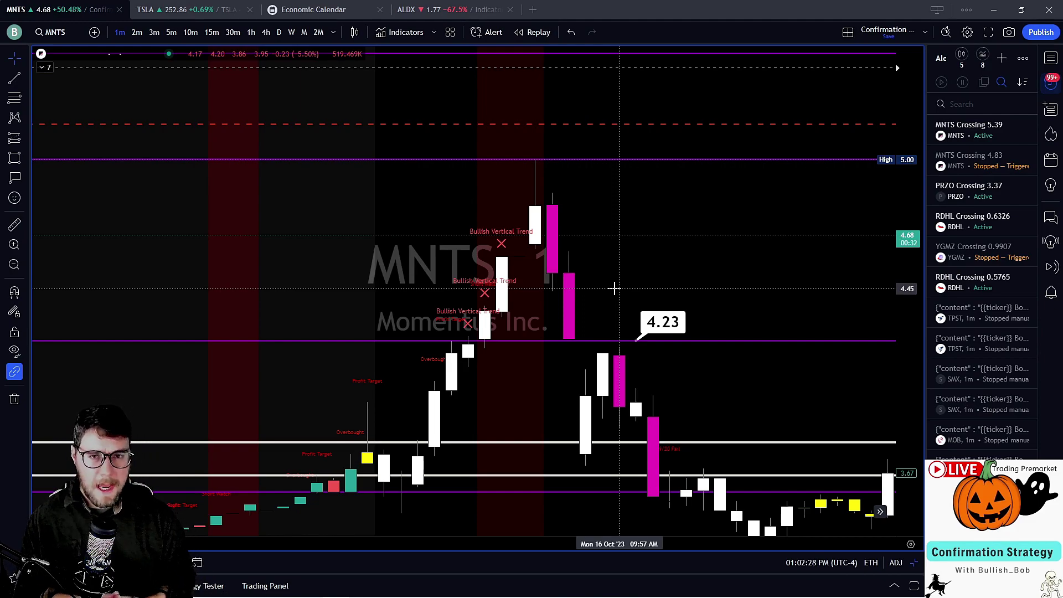
{"action": "scroll", "coordinate": [482, 306], "scroll_direction": "up", "scroll_amount": 4}
{"action": "left_click_drag", "start_coordinate": [323, 385], "coordinate": [459, 406]}
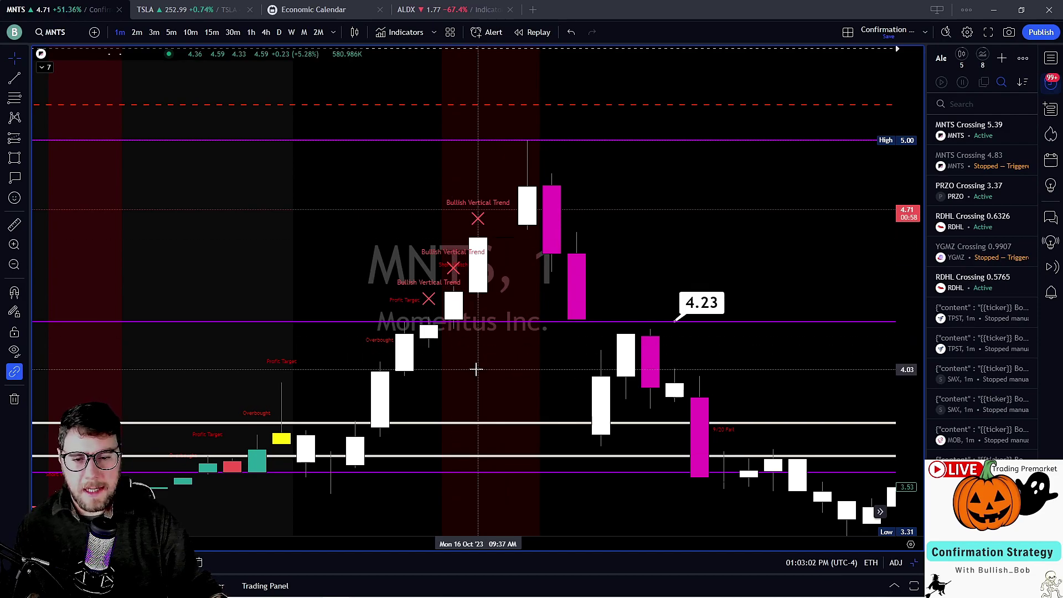
- Inspect the individual candles crossing the 4.23 level between about 9:30 and 9:55 AM
{"action": "left_click_drag", "start_coordinate": [380, 370], "coordinate": [548, 361]}
{"action": "scroll", "coordinate": [499, 362], "scroll_direction": "up", "scroll_amount": 8}
{"action": "left_click_drag", "start_coordinate": [395, 368], "coordinate": [658, 413]}
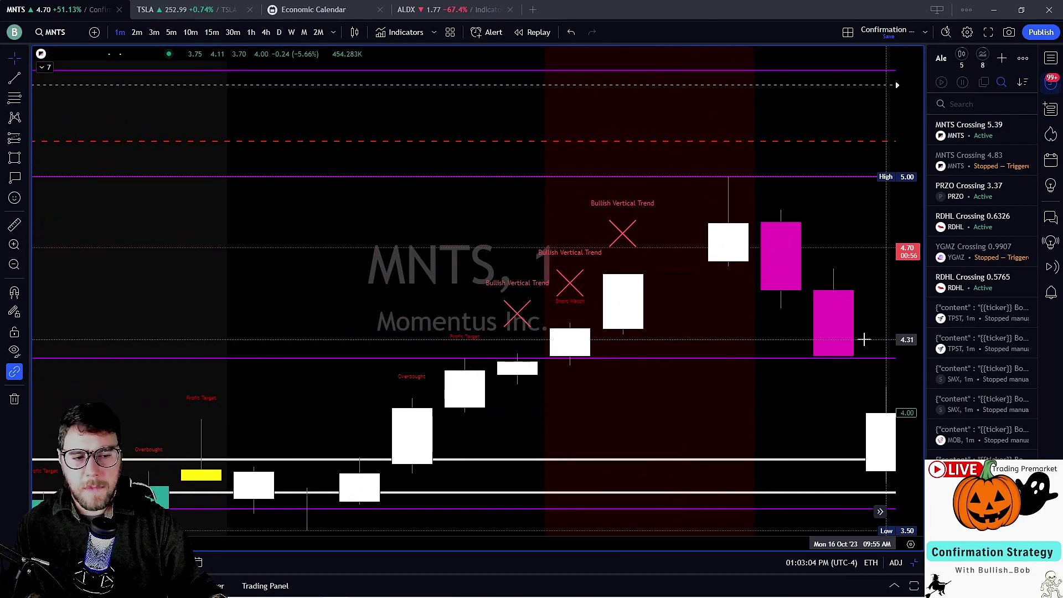
{"action": "left_click_drag", "start_coordinate": [864, 339], "coordinate": [542, 288]}
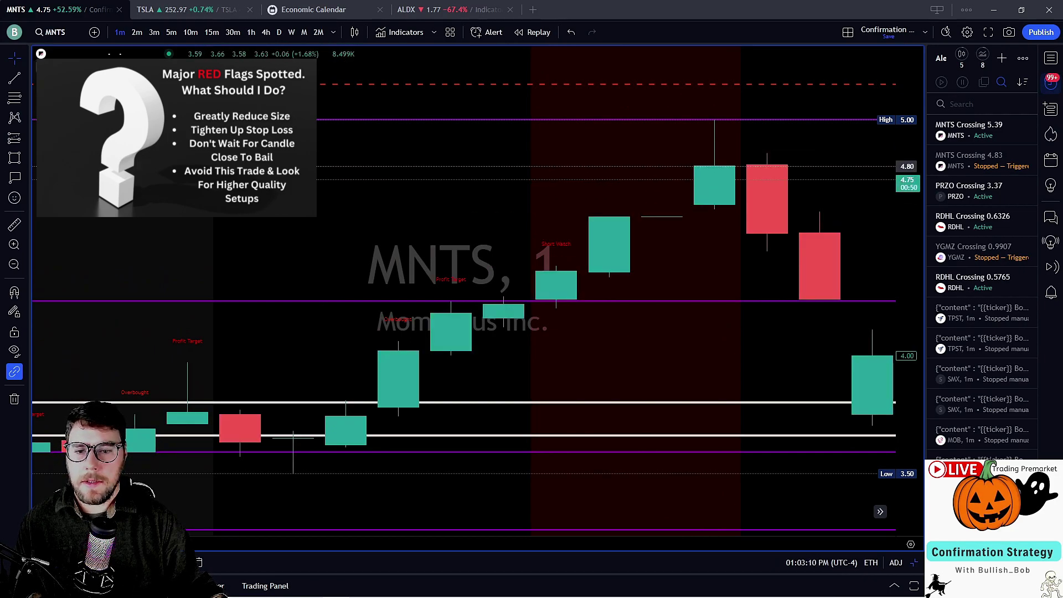
{"action": "left_click_drag", "start_coordinate": [560, 363], "coordinate": [548, 389]}
{"action": "left_click_drag", "start_coordinate": [903, 405], "coordinate": [881, 295]}
{"action": "left_click_drag", "start_coordinate": [712, 311], "coordinate": [720, 234]}
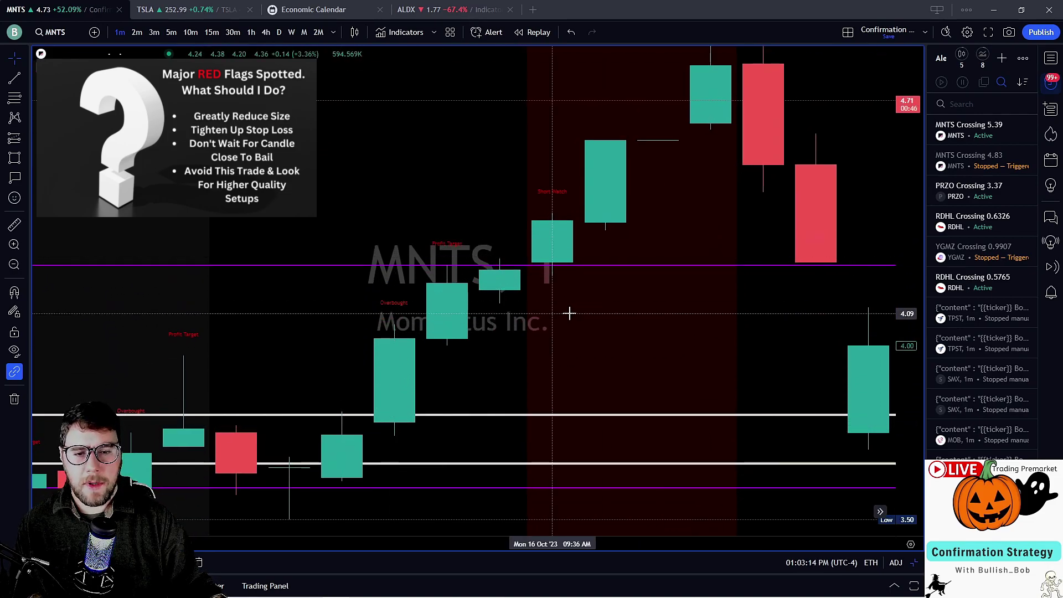
{"action": "scroll", "coordinate": [570, 314], "scroll_direction": "down", "scroll_amount": 4}
{"action": "left_click_drag", "start_coordinate": [723, 335], "coordinate": [593, 361]}
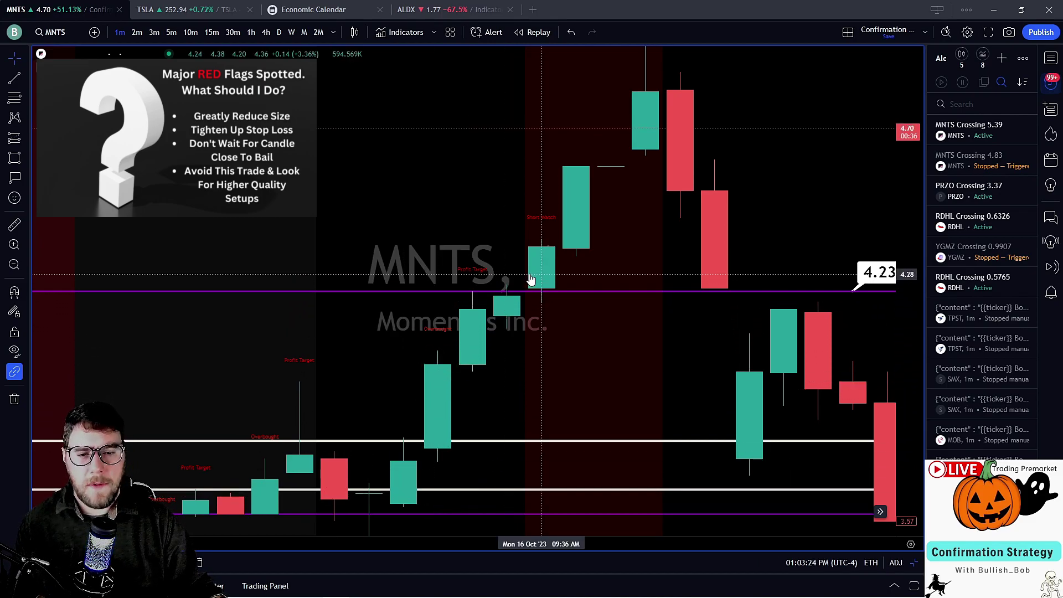
{"action": "left_click_drag", "start_coordinate": [661, 277], "coordinate": [622, 328]}
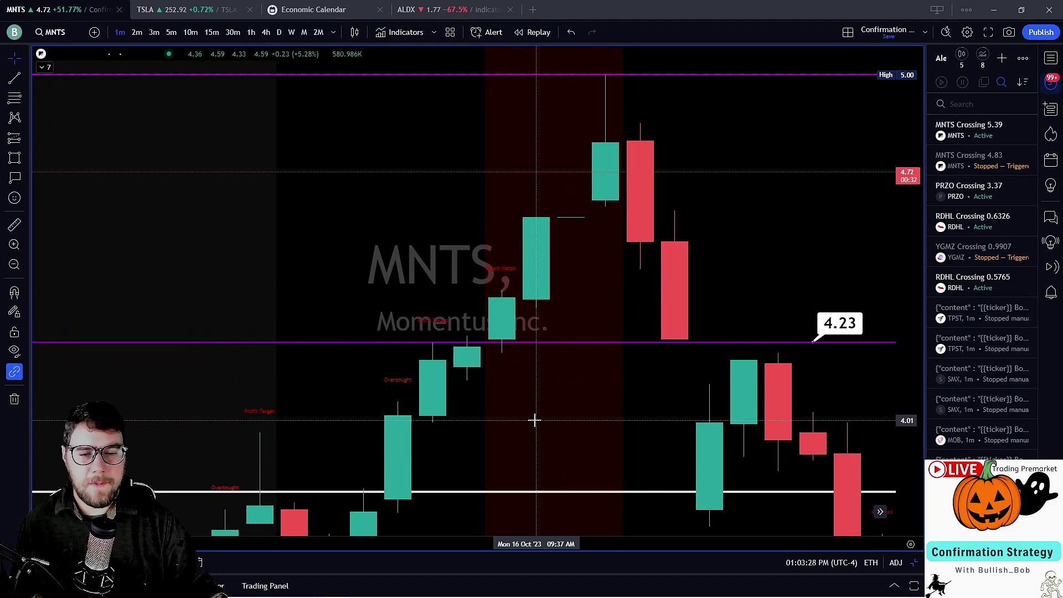
- Draw a rectangle around the 9:36 AM candle above the 4.23 level, spanning about 4.17 to 4.41
{"action": "left_click_drag", "start_coordinate": [536, 419], "coordinate": [545, 349]}
{"action": "left_click", "coordinate": [14, 158]}
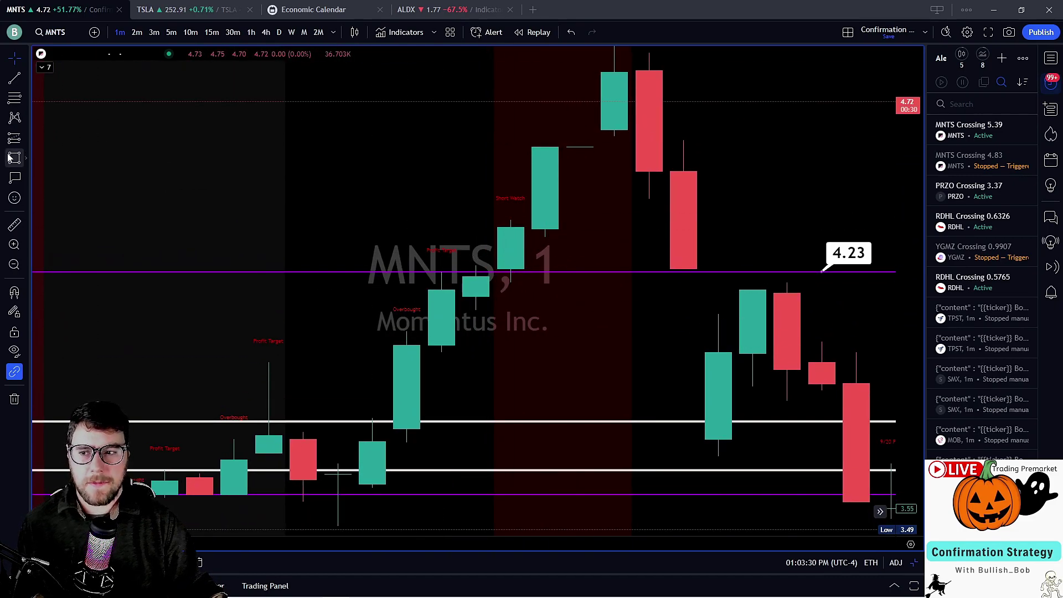
{"action": "left_click_drag", "start_coordinate": [478, 211], "coordinate": [568, 276]}
{"action": "left_click", "coordinate": [545, 292]}
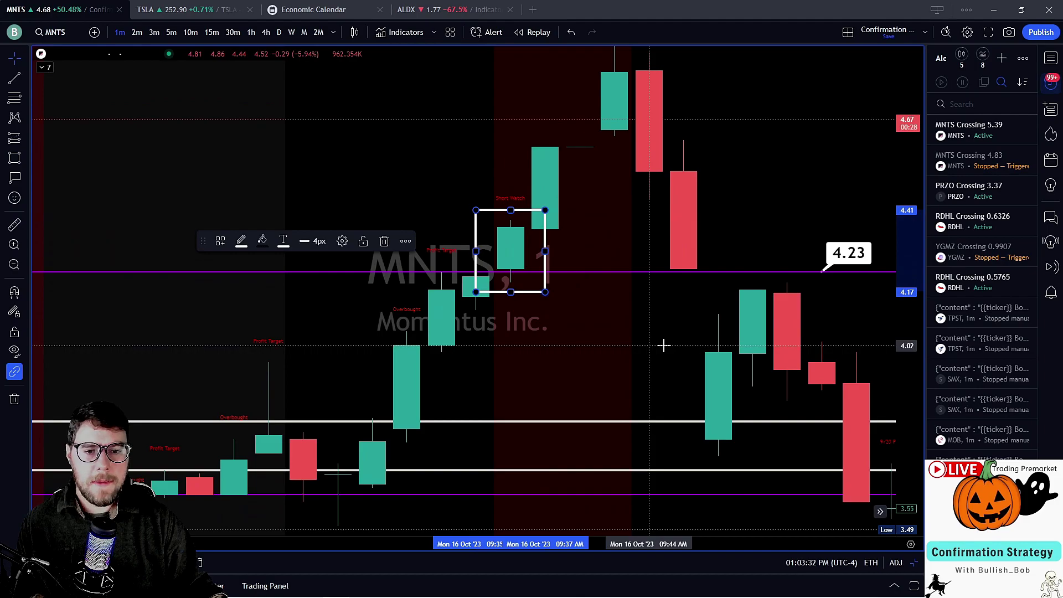
{"action": "left_click", "coordinate": [634, 359]}
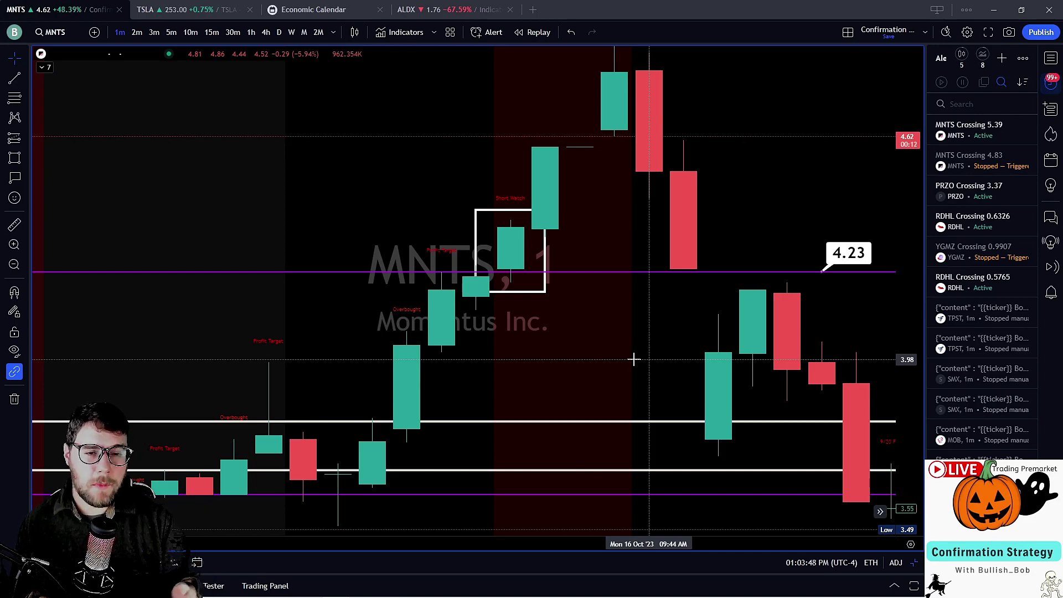
- Measure the price move from the 4.23 level at 9:30 AM up to the 5.00 high at 9:43 AM, then dismiss the measurement
{"action": "scroll", "coordinate": [850, 197], "scroll_direction": "down", "scroll_amount": 2}
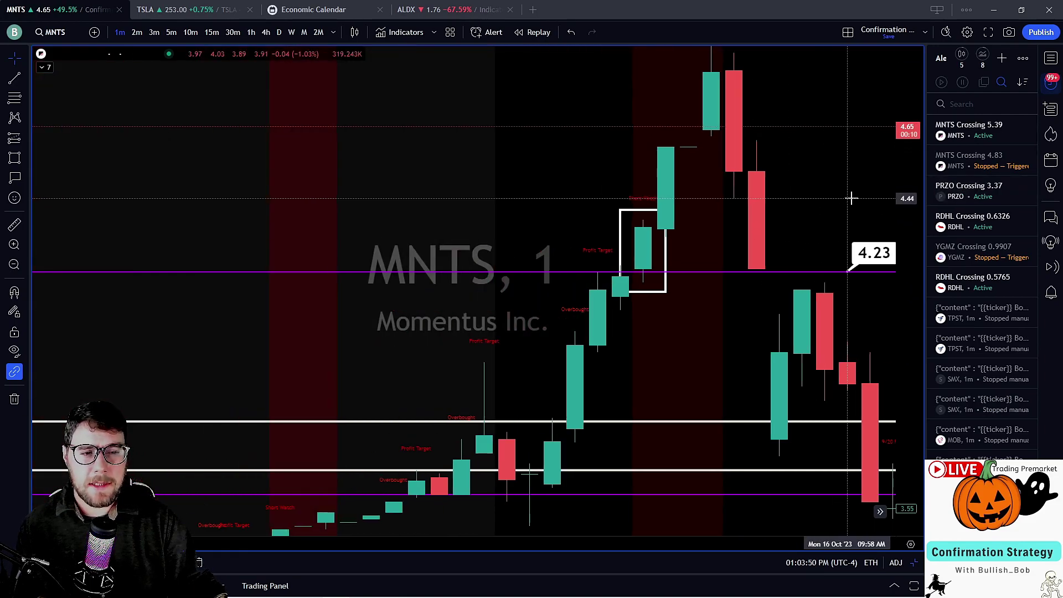
{"action": "left_click_drag", "start_coordinate": [874, 243], "coordinate": [815, 288]}
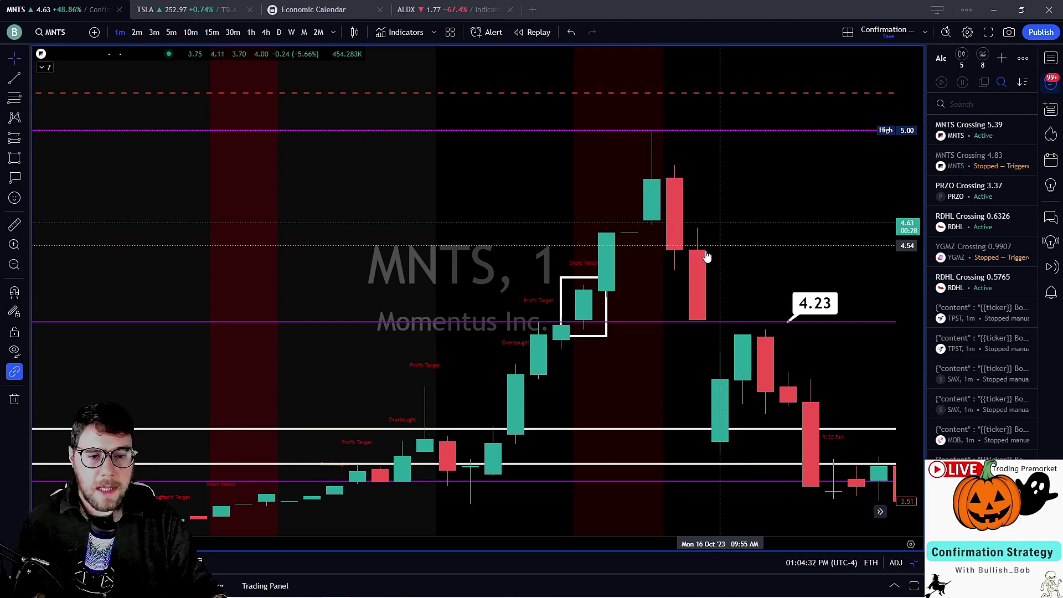
{"action": "left_click_drag", "start_coordinate": [608, 387], "coordinate": [539, 384]}
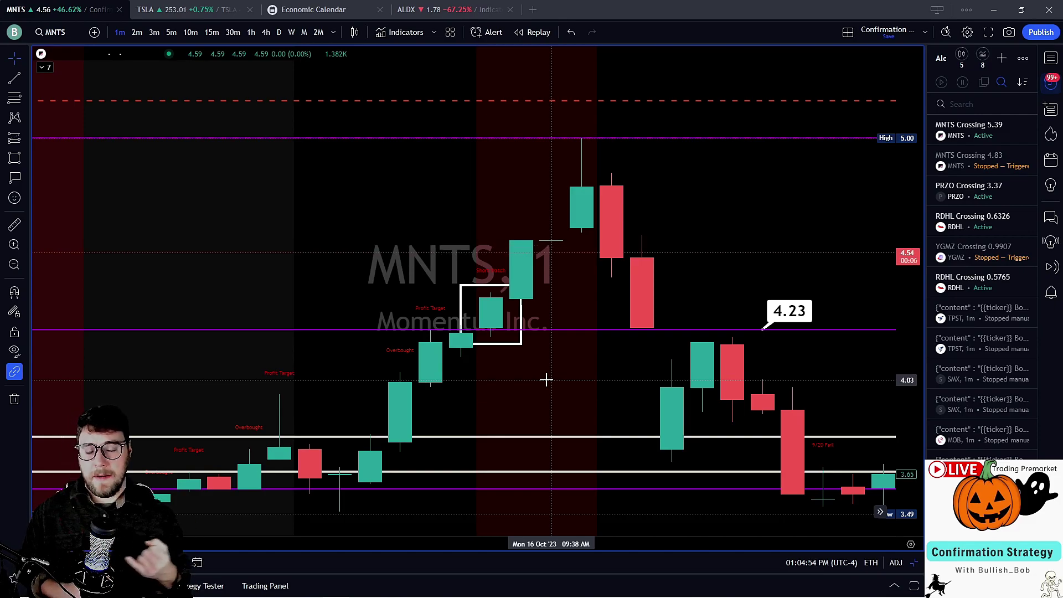
{"action": "left_click_drag", "start_coordinate": [546, 381], "coordinate": [519, 383]}
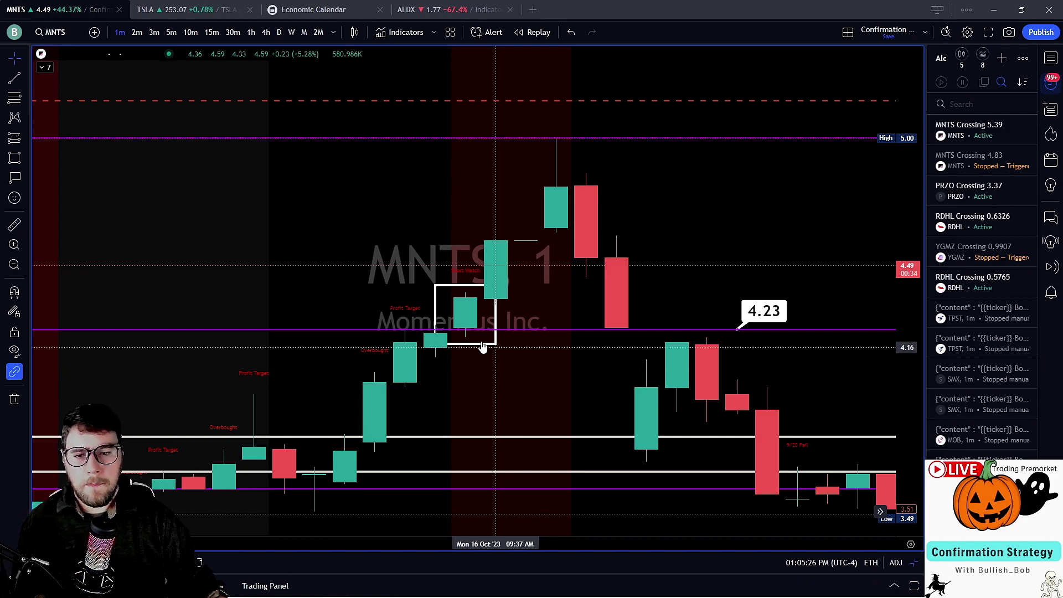
{"action": "left_click_drag", "start_coordinate": [343, 292], "coordinate": [406, 284]}
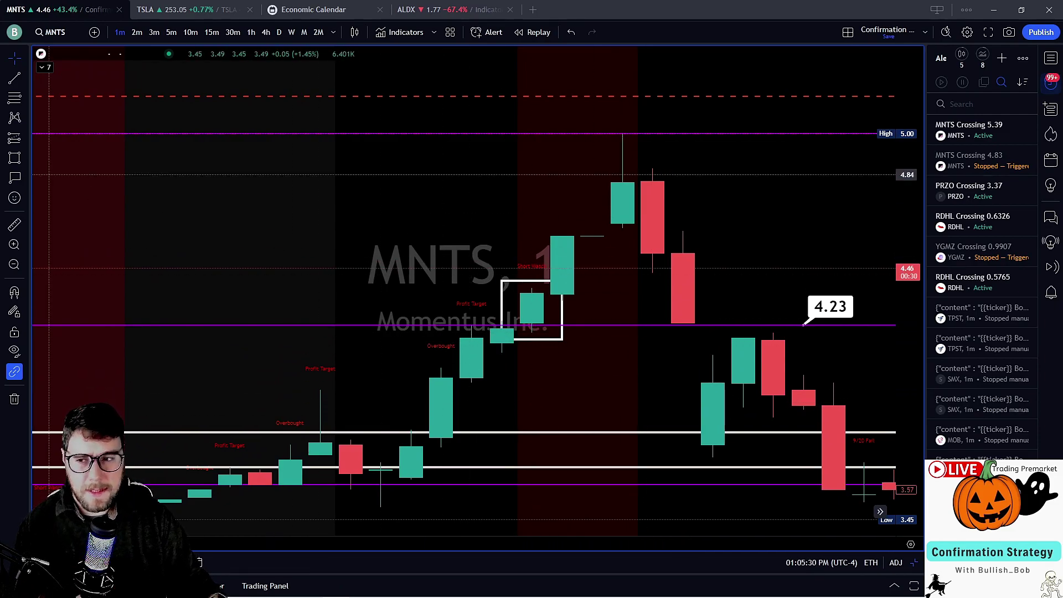
{"action": "left_click", "coordinate": [14, 224]}
{"action": "left_click", "coordinate": [365, 319]}
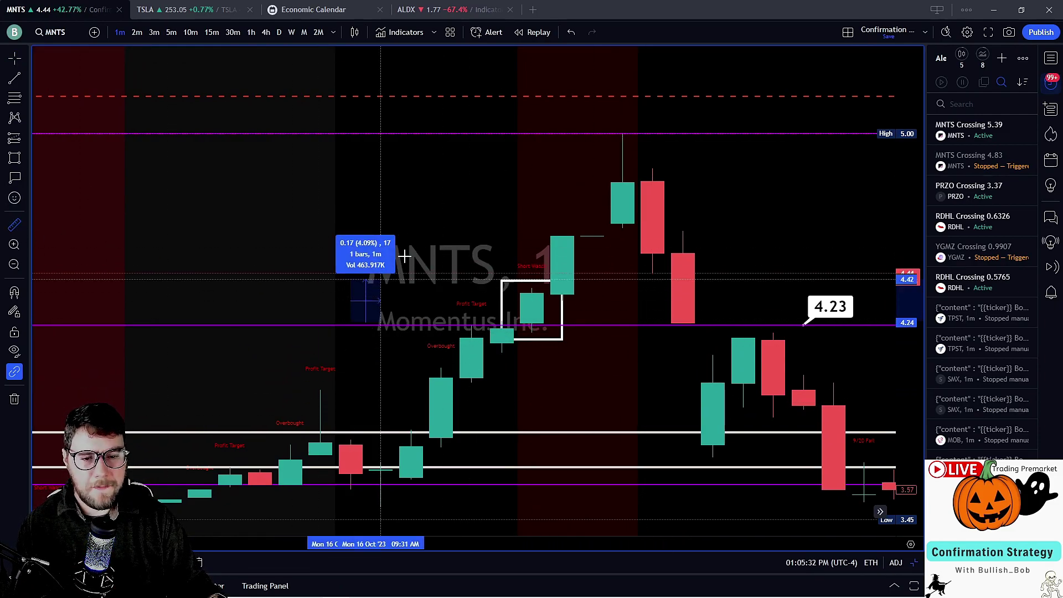
{"action": "left_click", "coordinate": [614, 134]}
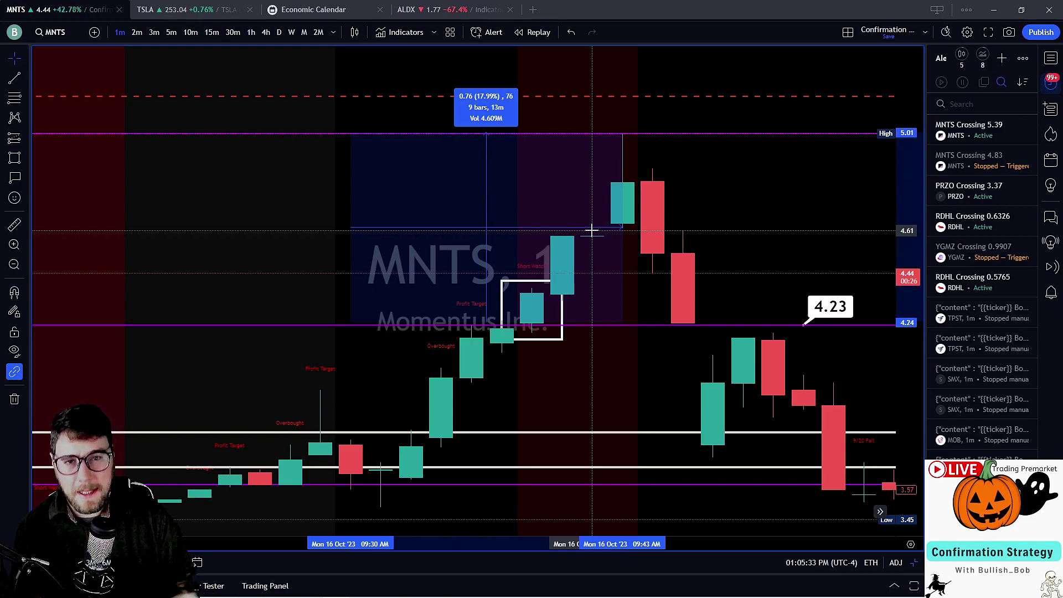
{"action": "left_click", "coordinate": [320, 211]}
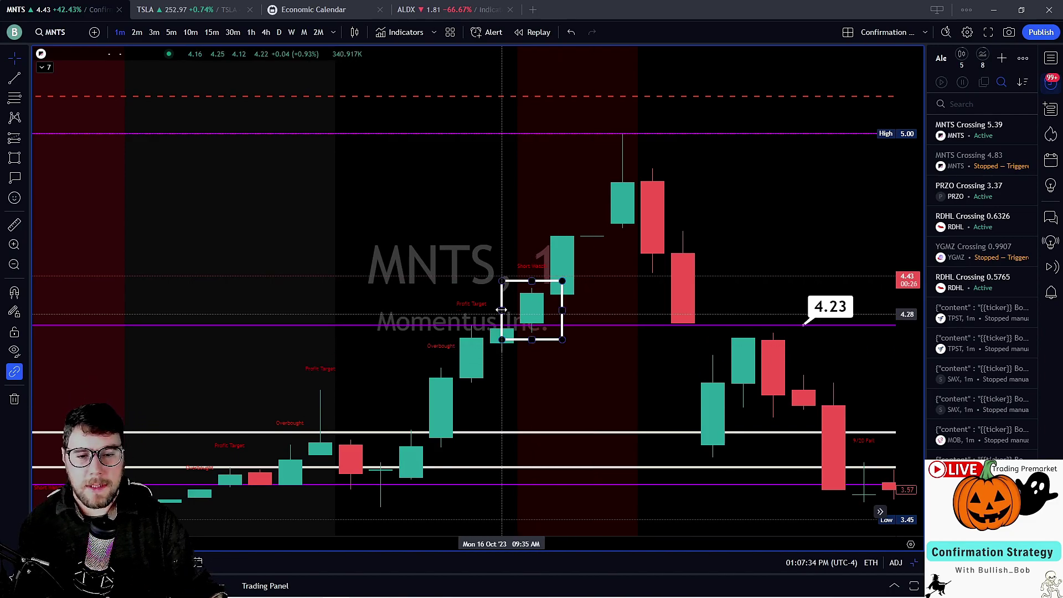
- Review the boxed 9:36 AM candle in relation to the premarket candles and the price action around the 4.23 level
{"action": "left_click", "coordinate": [527, 315]}
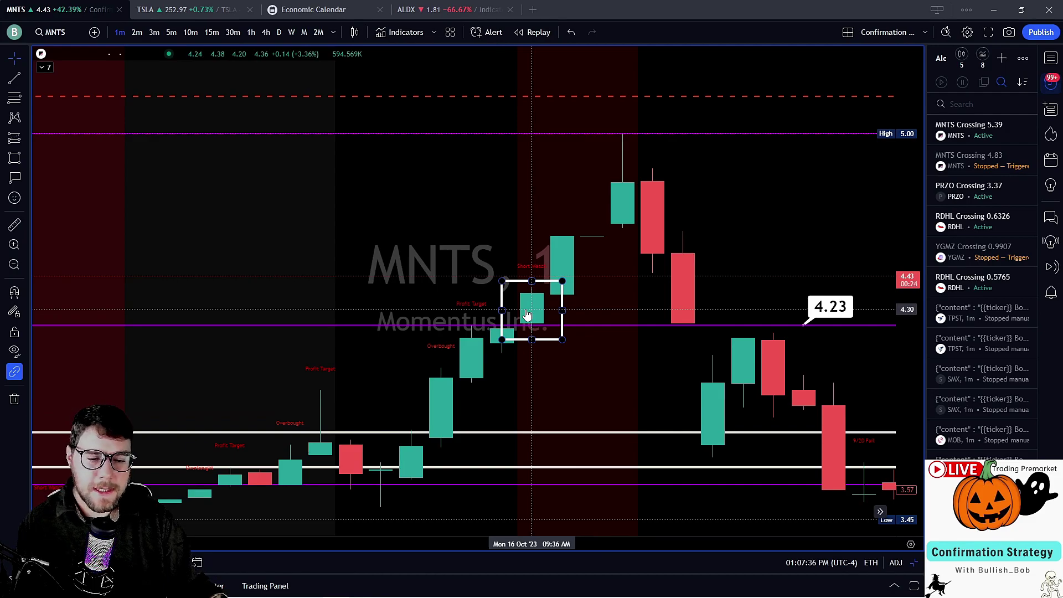
{"action": "left_click", "coordinate": [491, 375]}
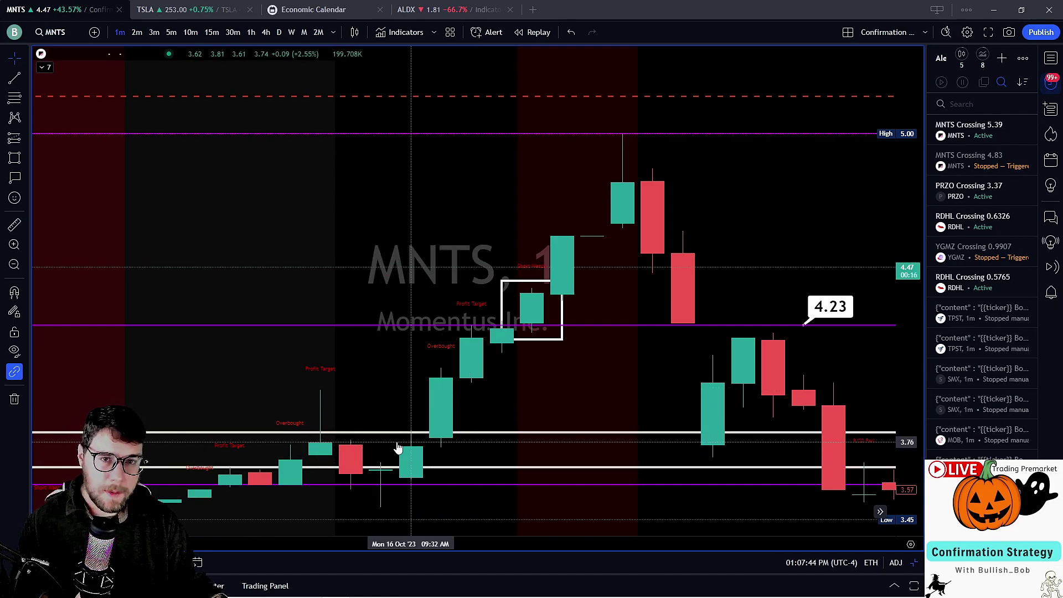
{"action": "scroll", "coordinate": [420, 421], "scroll_direction": "down", "scroll_amount": 3}
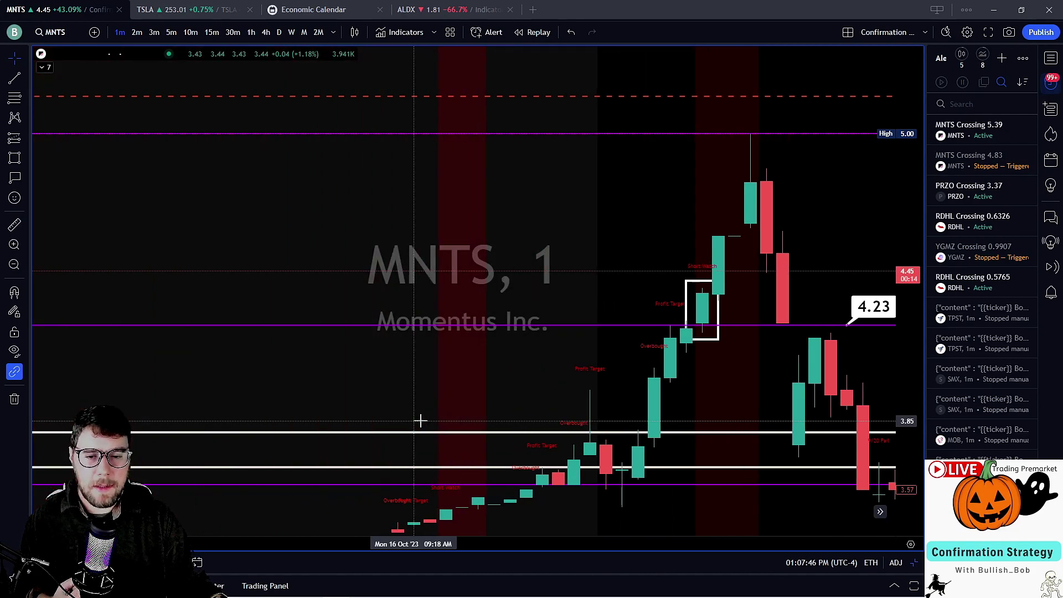
{"action": "scroll", "coordinate": [264, 368], "scroll_direction": "down", "scroll_amount": 3}
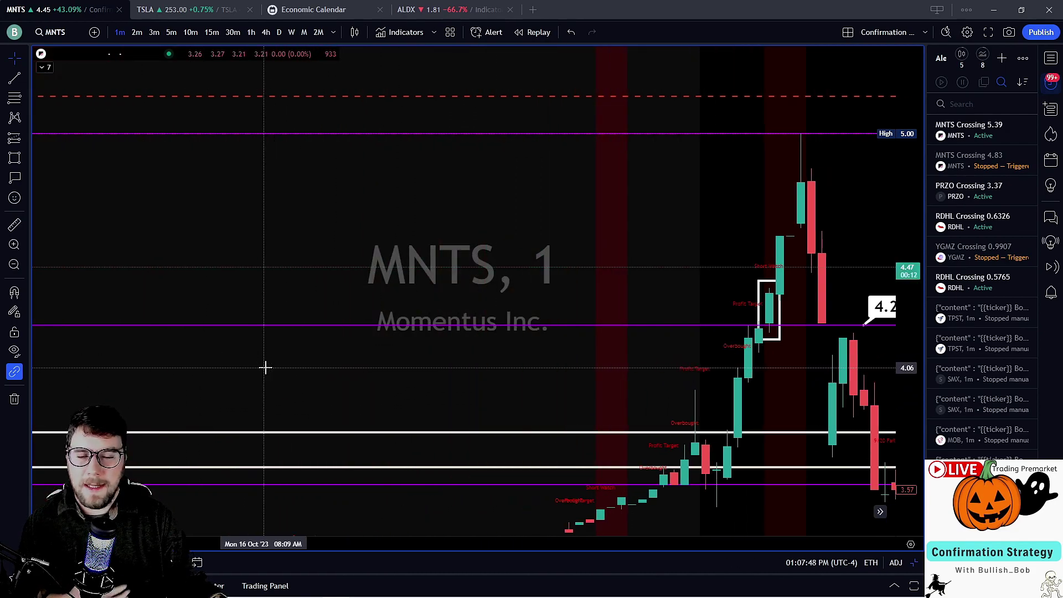
{"action": "scroll", "coordinate": [265, 368], "scroll_direction": "up", "scroll_amount": 5}
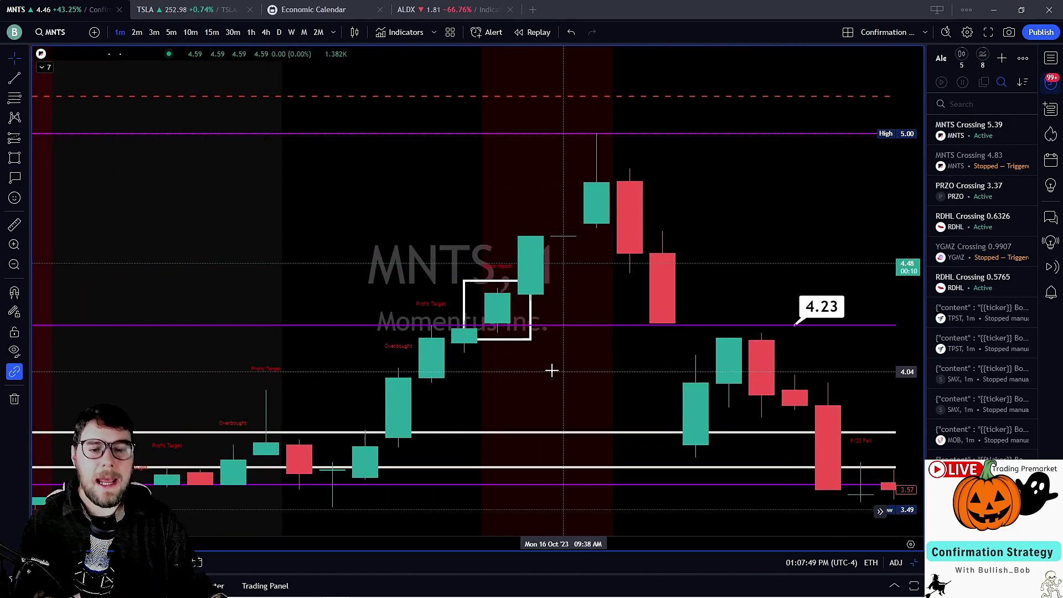
{"action": "left_click_drag", "start_coordinate": [556, 359], "coordinate": [460, 385]}
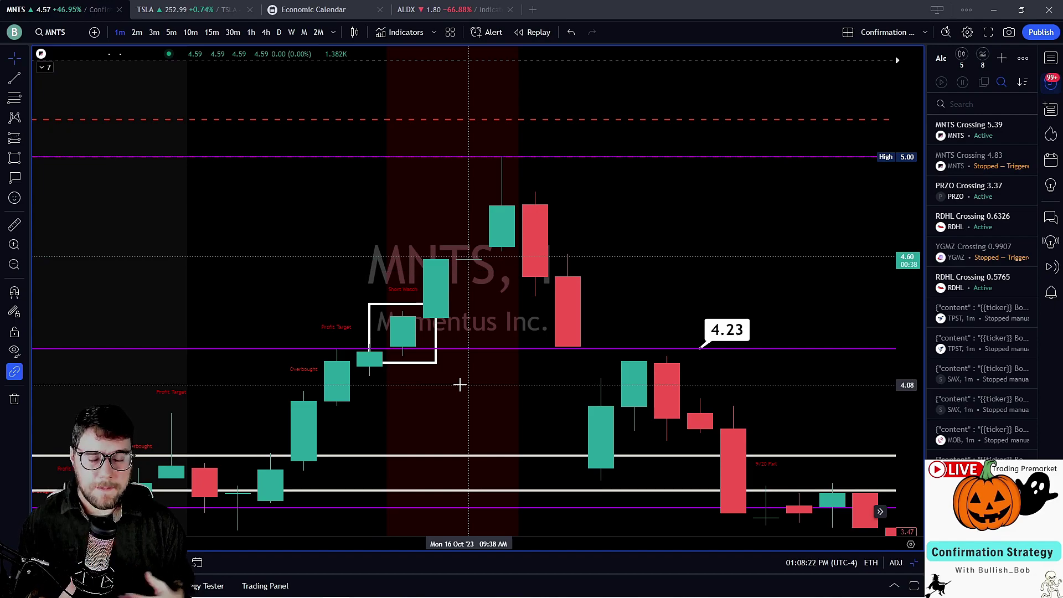
{"action": "scroll", "coordinate": [459, 385], "scroll_direction": "down", "scroll_amount": 3}
{"action": "left_click_drag", "start_coordinate": [752, 301], "coordinate": [512, 309]}
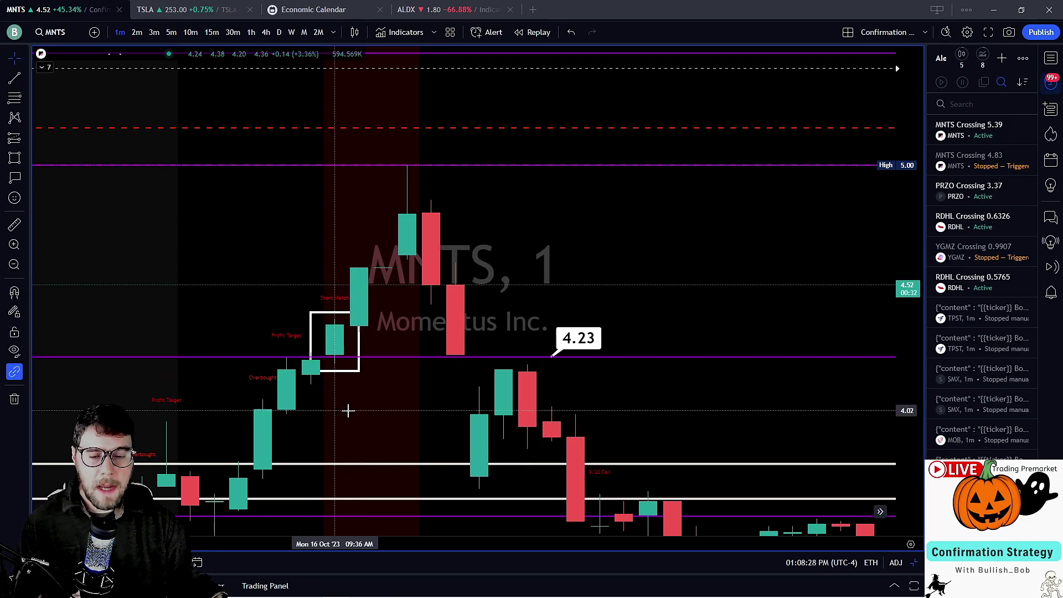
{"action": "left_click_drag", "start_coordinate": [393, 399], "coordinate": [355, 416]}
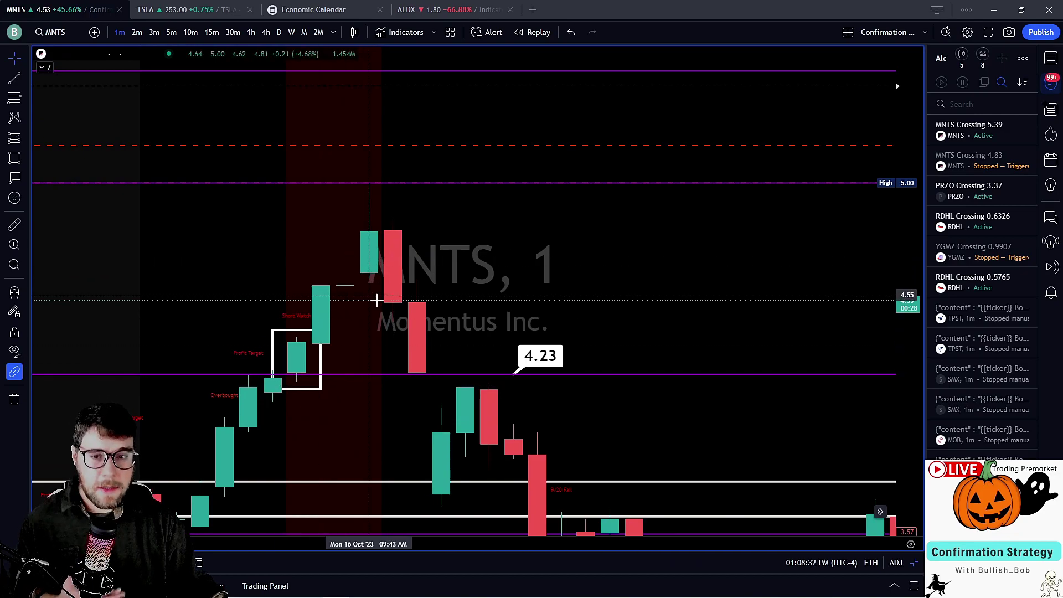
- Follow the price action after the morning spike through the later session, comparing it with the boxed candle at 4.23
{"action": "left_click_drag", "start_coordinate": [422, 302], "coordinate": [541, 302]}
{"action": "scroll", "coordinate": [541, 303], "scroll_direction": "down", "scroll_amount": 3}
{"action": "left_click_drag", "start_coordinate": [774, 261], "coordinate": [422, 254]}
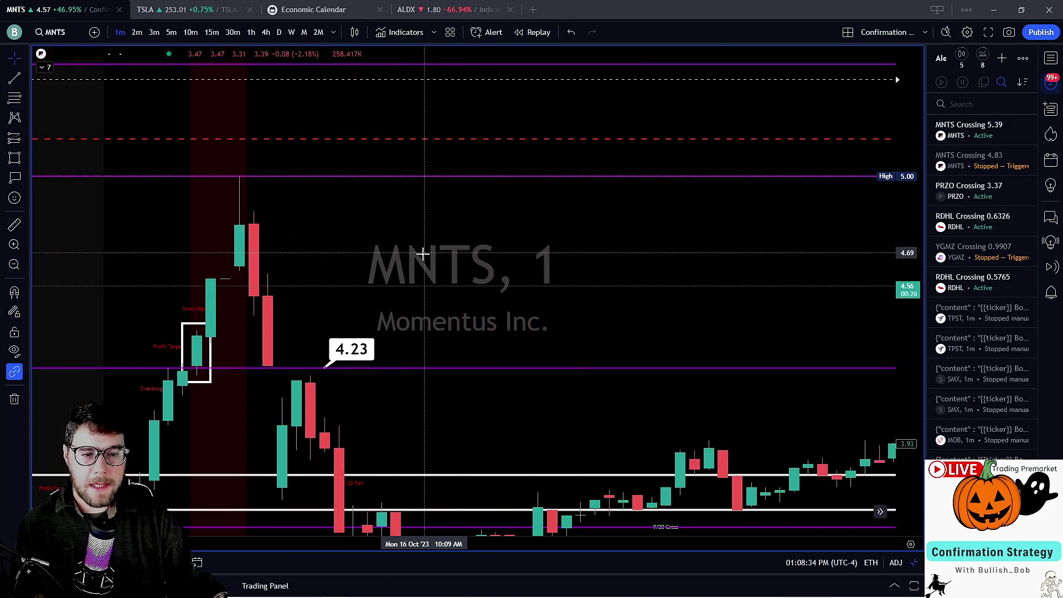
{"action": "scroll", "coordinate": [422, 254], "scroll_direction": "down", "scroll_amount": 5}
{"action": "left_click_drag", "start_coordinate": [904, 267], "coordinate": [904, 429]}
{"action": "left_click_drag", "start_coordinate": [810, 266], "coordinate": [341, 314]}
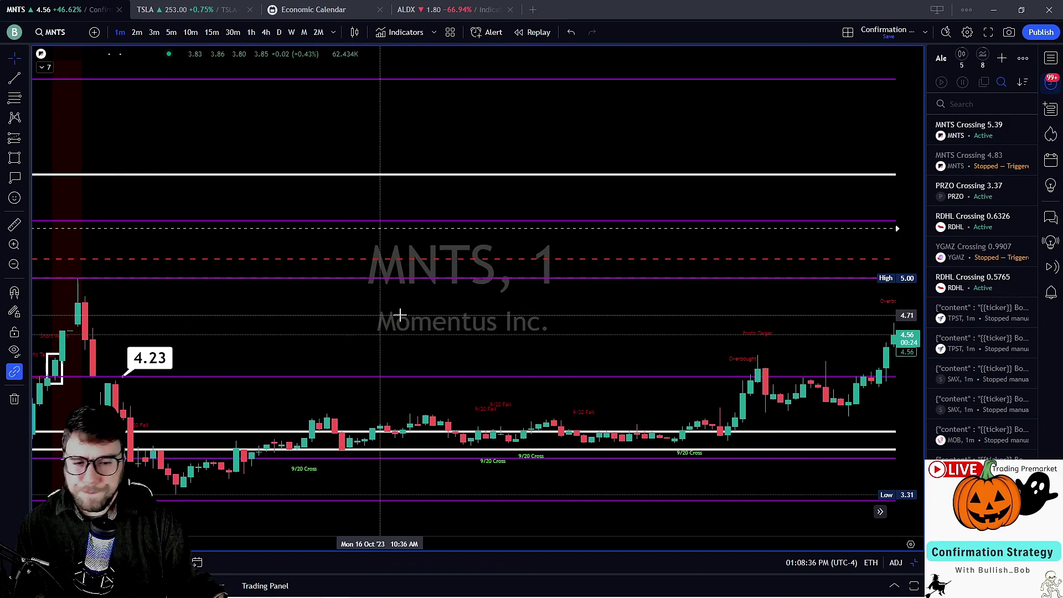
{"action": "scroll", "coordinate": [762, 304], "scroll_direction": "down", "scroll_amount": 4}
{"action": "left_click_drag", "start_coordinate": [773, 304], "coordinate": [374, 334]}
{"action": "left_click_drag", "start_coordinate": [166, 346], "coordinate": [406, 291]}
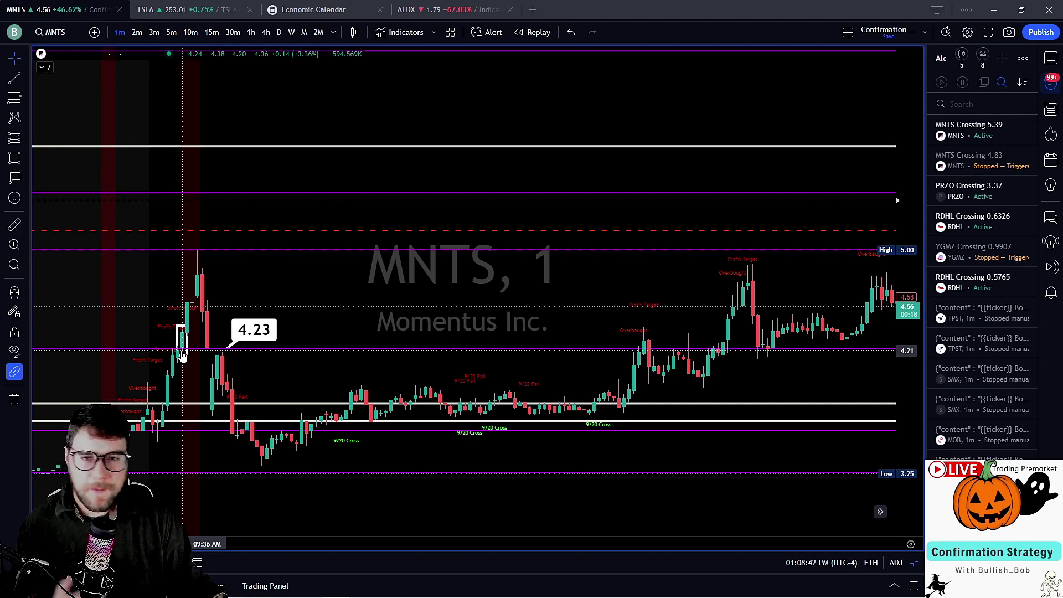
- Examine the candles around the 5.00 level between the midday spike to 5.50 and the 5.00 label
{"action": "left_click_drag", "start_coordinate": [677, 209], "coordinate": [320, 256]}
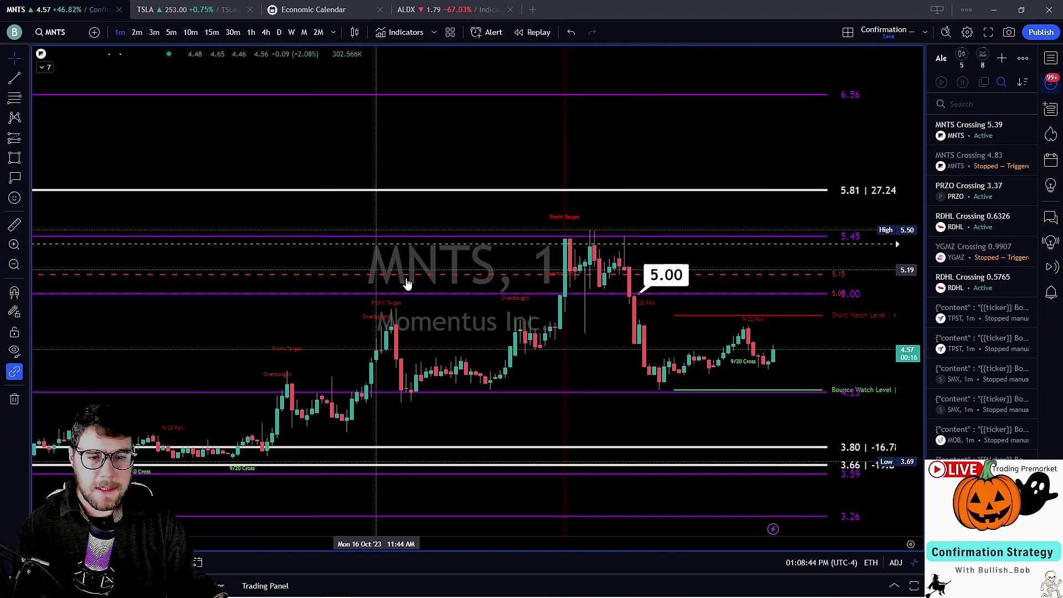
{"action": "left_click_drag", "start_coordinate": [921, 424], "coordinate": [921, 155]}
{"action": "scroll", "coordinate": [548, 218], "scroll_direction": "up", "scroll_amount": 5}
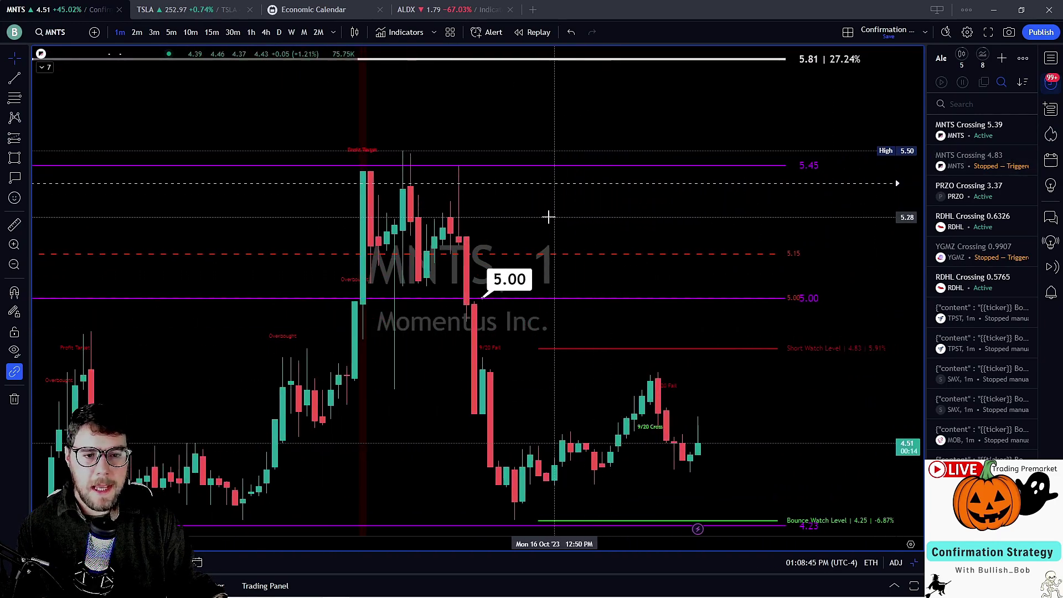
{"action": "left_click_drag", "start_coordinate": [549, 217], "coordinate": [721, 218]}
{"action": "scroll", "coordinate": [547, 211], "scroll_direction": "up", "scroll_amount": 5}
{"action": "left_click_drag", "start_coordinate": [546, 210], "coordinate": [740, 255]}
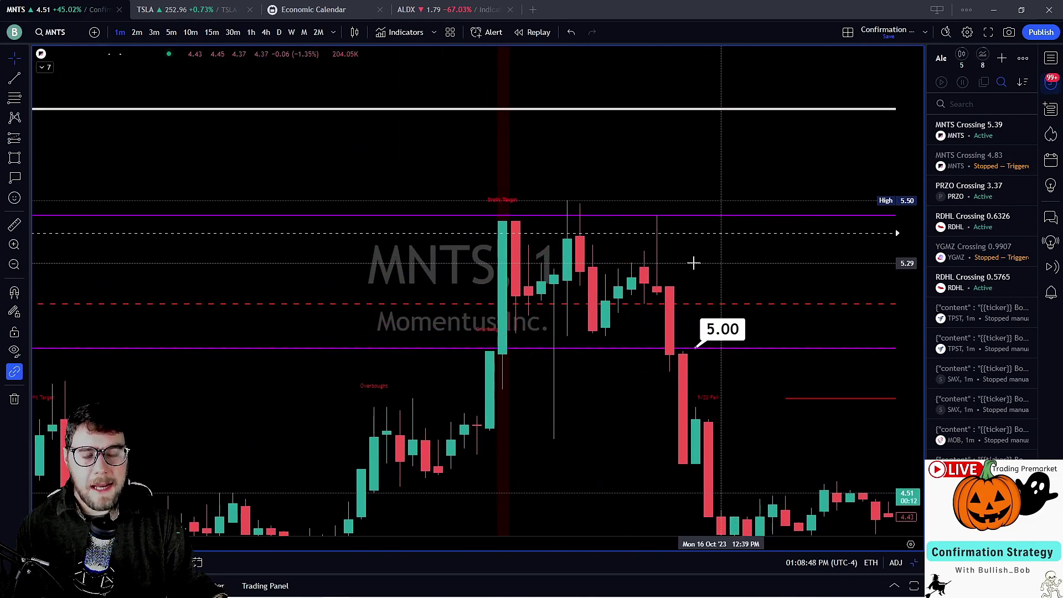
- Examine the midday candles between the 5.00 level and the 5.50 high, including the drop beside the 5.00 label
{"action": "scroll", "coordinate": [622, 255], "scroll_direction": "up", "scroll_amount": 2}
{"action": "left_click_drag", "start_coordinate": [622, 254], "coordinate": [668, 309]}
{"action": "scroll", "coordinate": [875, 340], "scroll_direction": "down", "scroll_amount": 4}
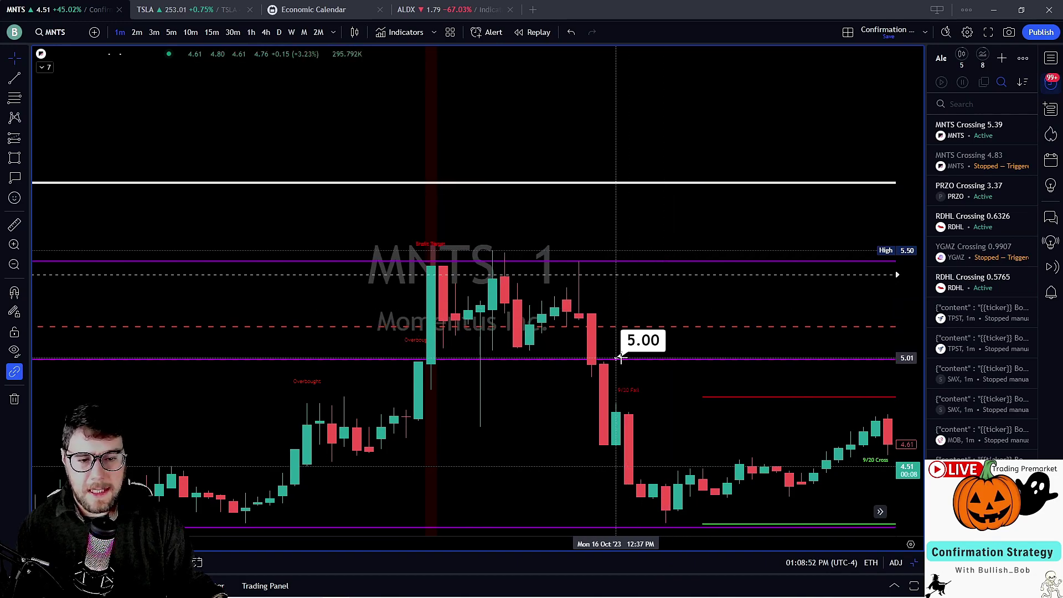
{"action": "left_click_drag", "start_coordinate": [533, 384], "coordinate": [586, 370]}
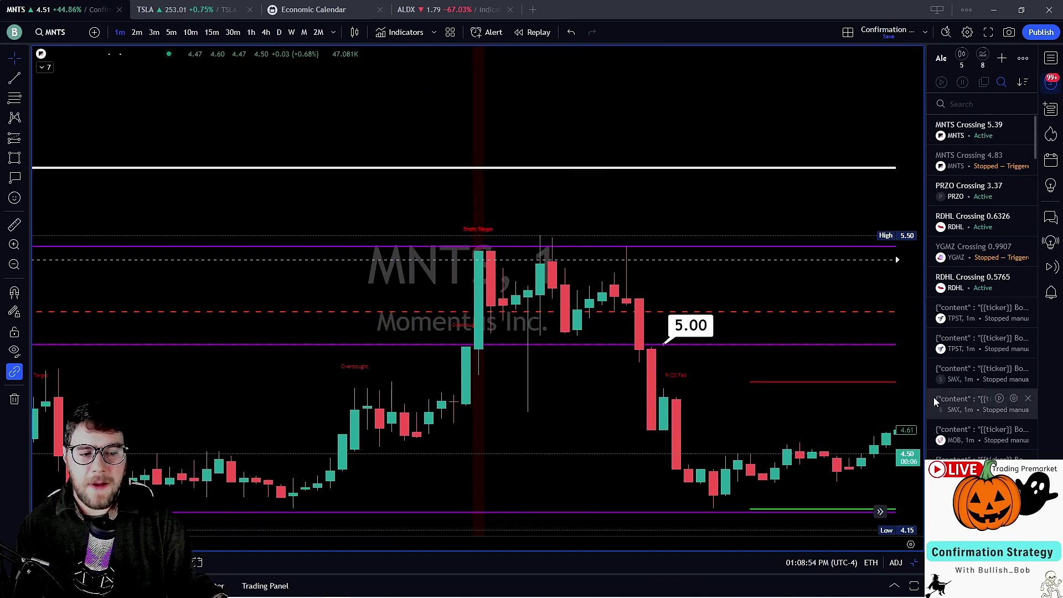
{"action": "left_click_drag", "start_coordinate": [908, 396], "coordinate": [889, 355]}
{"action": "left_click_drag", "start_coordinate": [732, 289], "coordinate": [813, 294]}
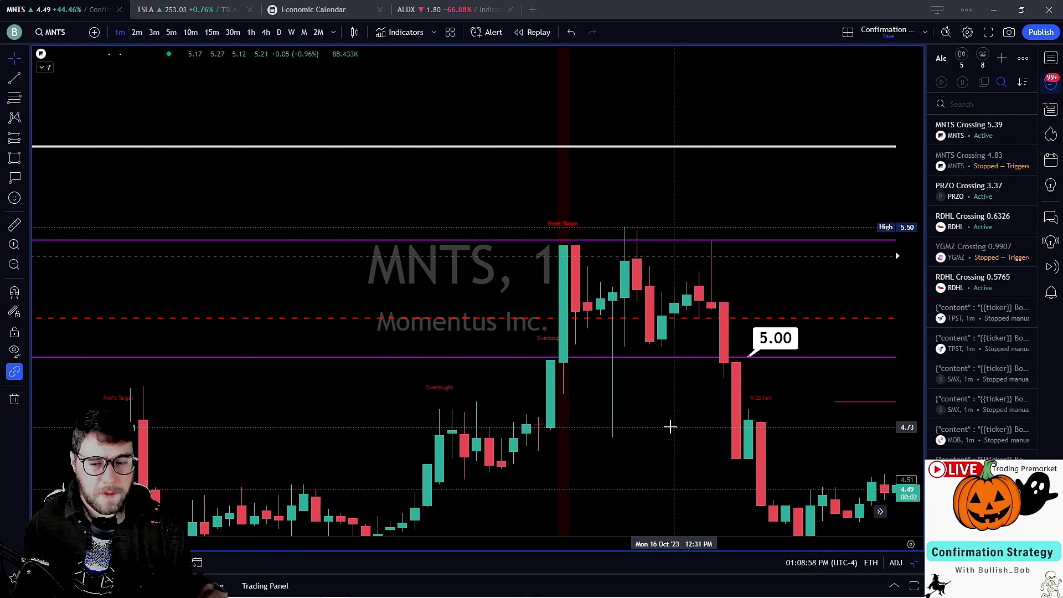
{"action": "scroll", "coordinate": [671, 427], "scroll_direction": "down", "scroll_amount": 6}
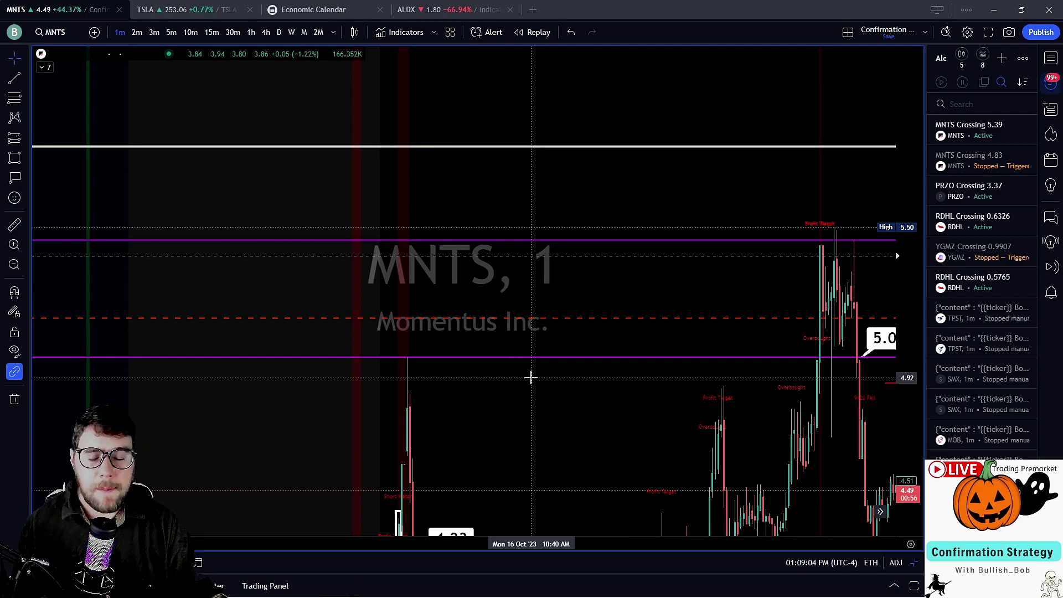
{"action": "scroll", "coordinate": [532, 376], "scroll_direction": "up", "scroll_amount": 6}
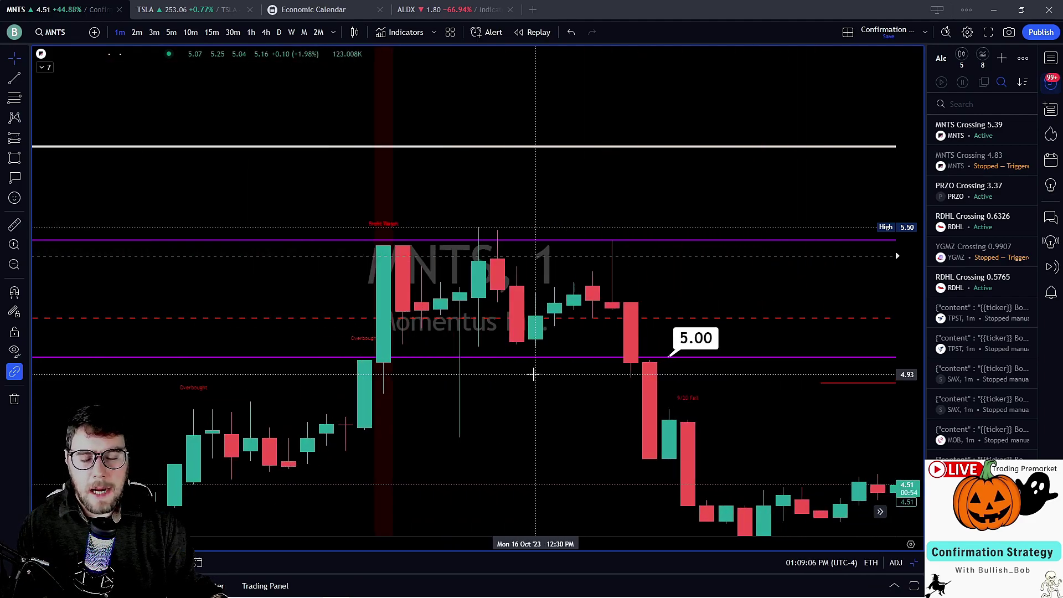
- Inspect the 12:22 PM breakout candle through the 5.00 level and the candles that follow it up to the sell-off
{"action": "left_click_drag", "start_coordinate": [460, 398], "coordinate": [537, 427]}
{"action": "scroll", "coordinate": [537, 427], "scroll_direction": "up", "scroll_amount": 5}
{"action": "left_click_drag", "start_coordinate": [433, 412], "coordinate": [656, 400]}
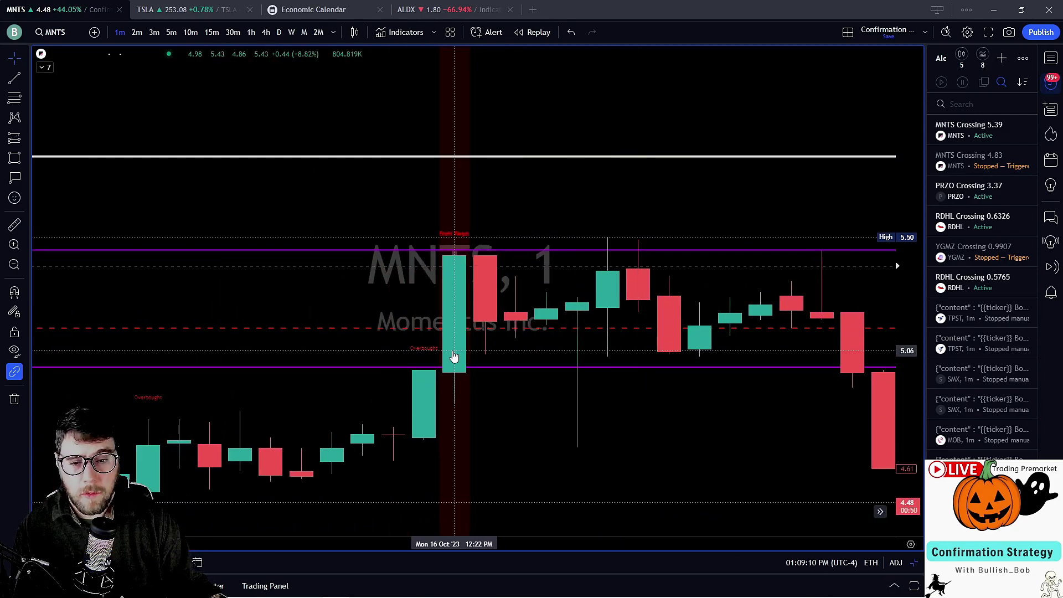
{"action": "left_click_drag", "start_coordinate": [504, 407], "coordinate": [492, 427]}
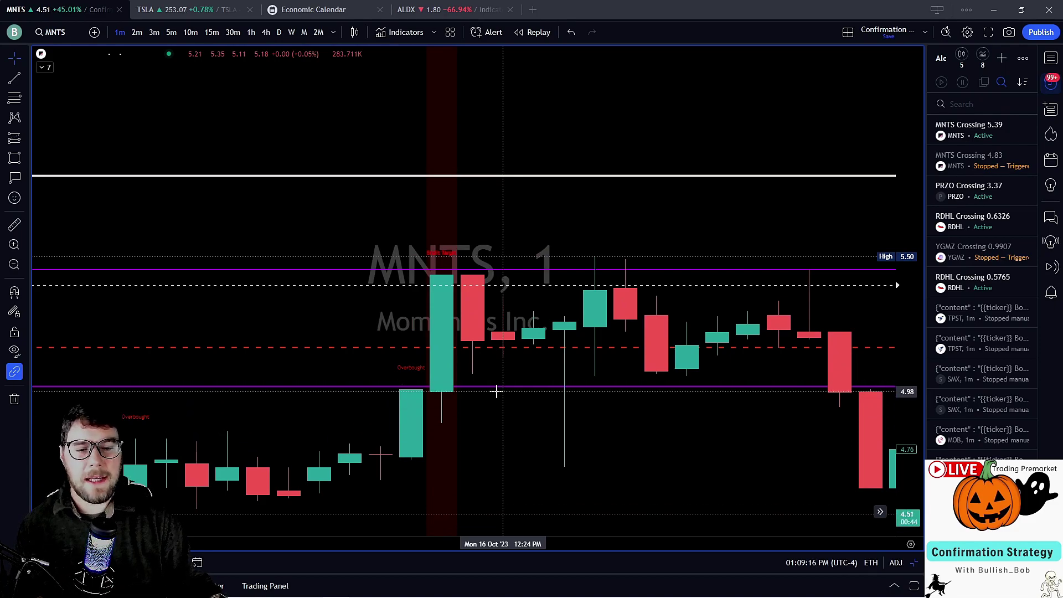
{"action": "scroll", "coordinate": [501, 376], "scroll_direction": "down", "scroll_amount": 5}
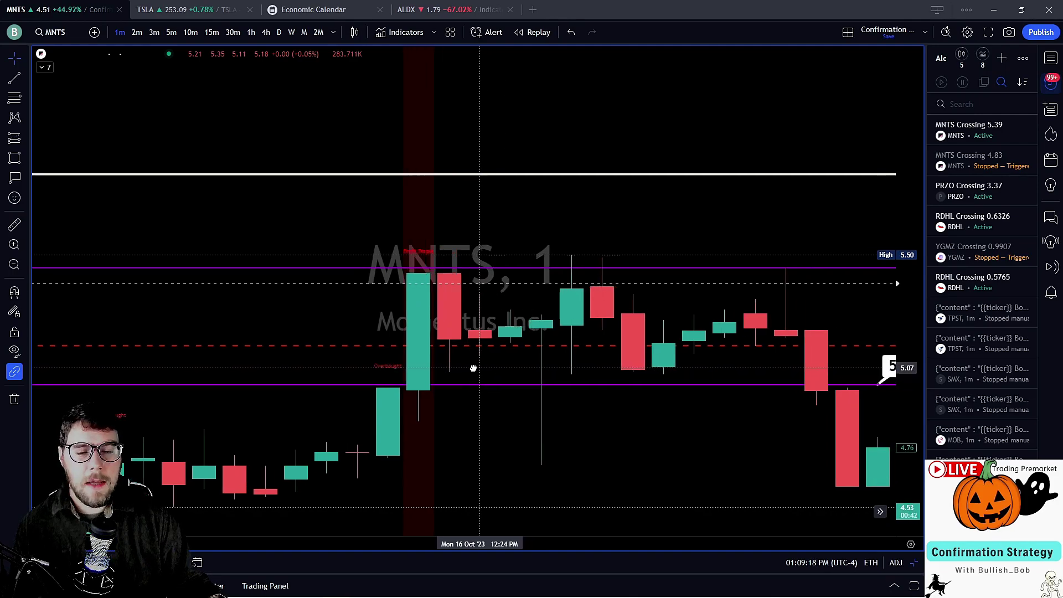
{"action": "left_click_drag", "start_coordinate": [608, 375], "coordinate": [391, 391]}
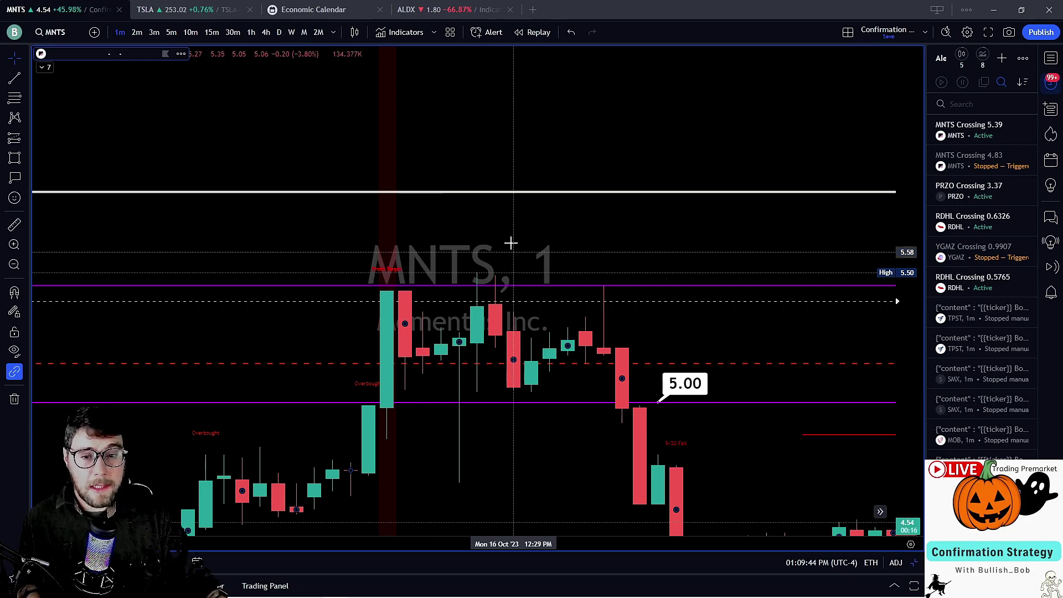
- Show the hidden BB Volume + Major RED + Vertical Trend Spotter indicator on the chart
{"action": "left_click_drag", "start_coordinate": [486, 243], "coordinate": [488, 182]}
{"action": "left_click", "coordinate": [43, 68]}
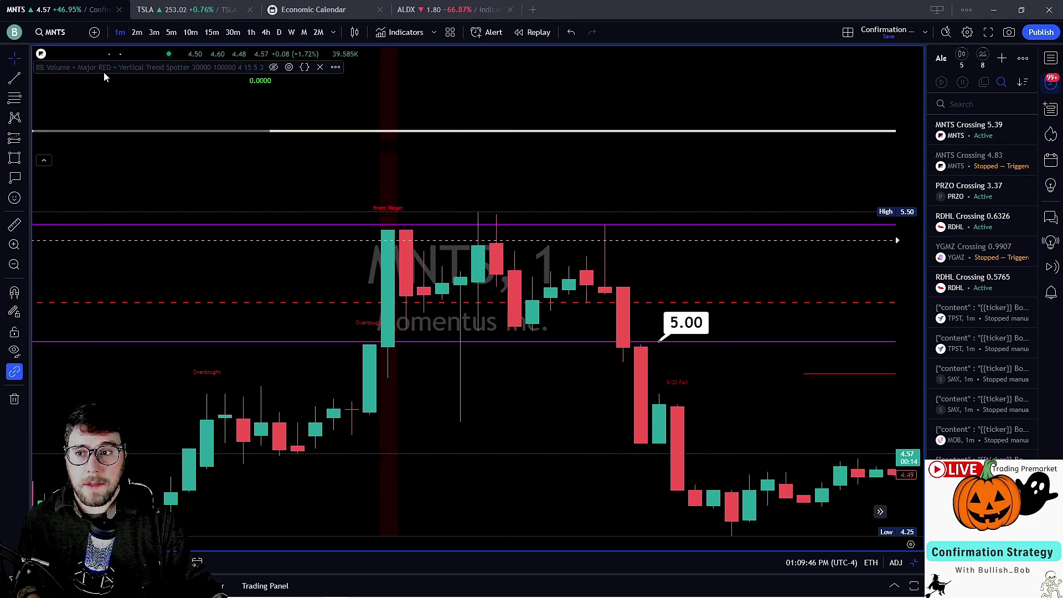
{"action": "left_click", "coordinate": [273, 68]}
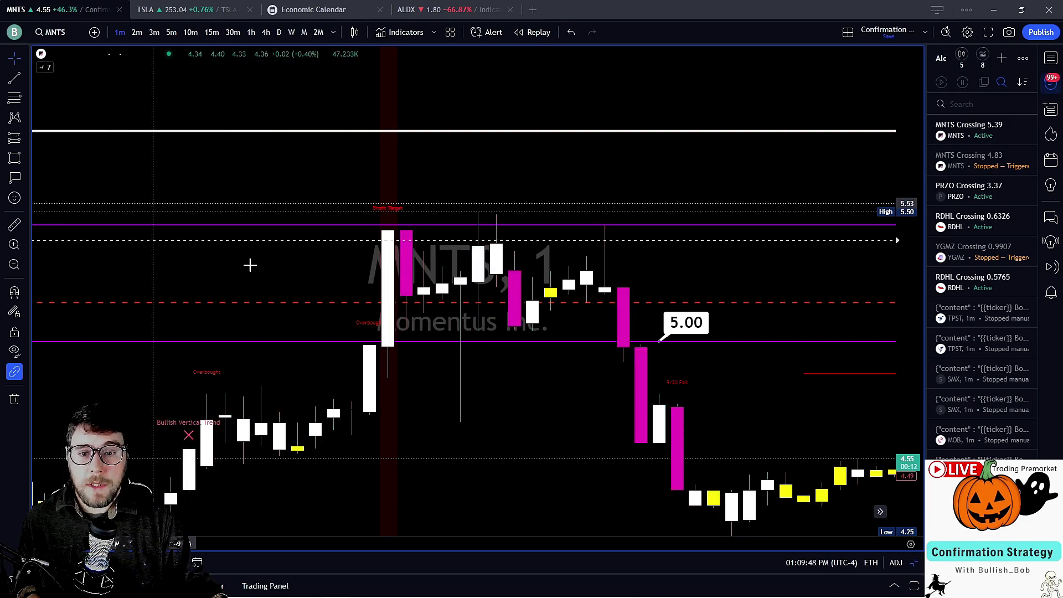
- Review the recoloured volume candles and Bullish Vertical Trend markers from late morning through the midday spike above 5.00
{"action": "scroll", "coordinate": [510, 264], "scroll_direction": "down", "scroll_amount": 5}
{"action": "left_click_drag", "start_coordinate": [511, 264], "coordinate": [594, 325]}
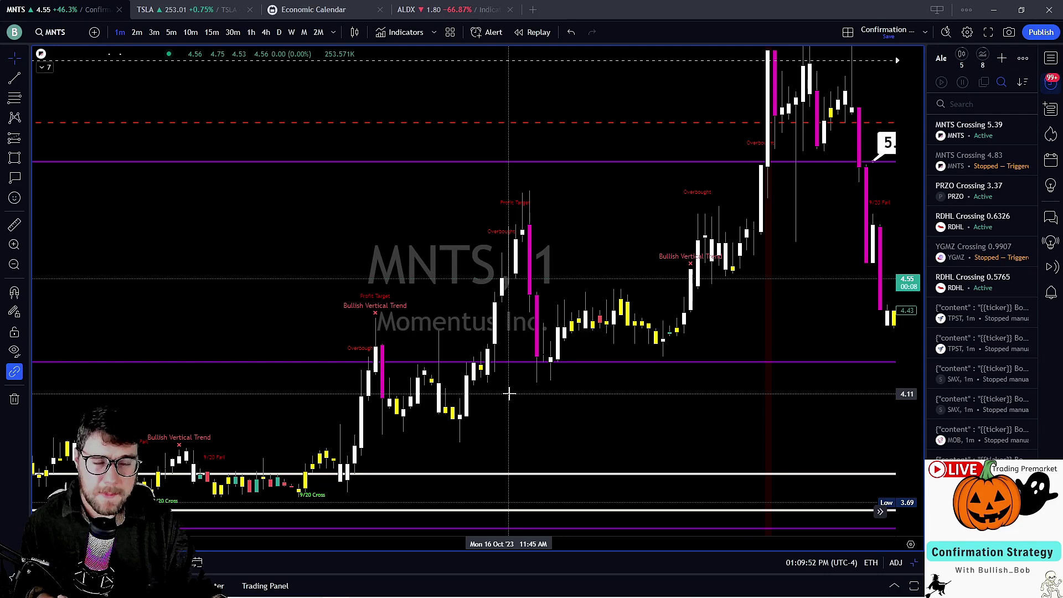
{"action": "scroll", "coordinate": [509, 394], "scroll_direction": "up", "scroll_amount": 3}
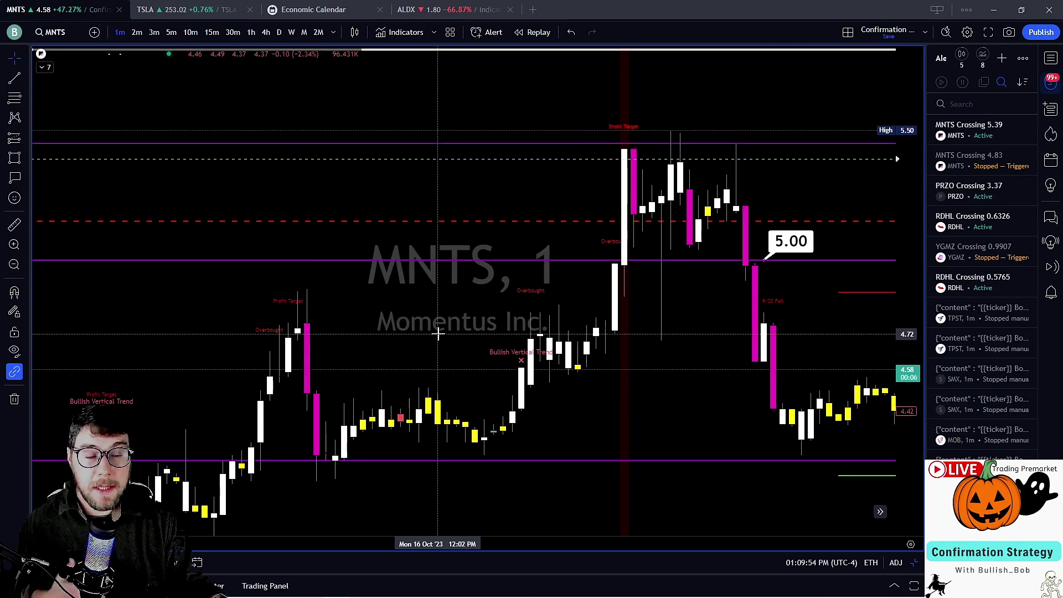
{"action": "scroll", "coordinate": [475, 266], "scroll_direction": "up", "scroll_amount": 3}
{"action": "left_click_drag", "start_coordinate": [483, 293], "coordinate": [545, 430]}
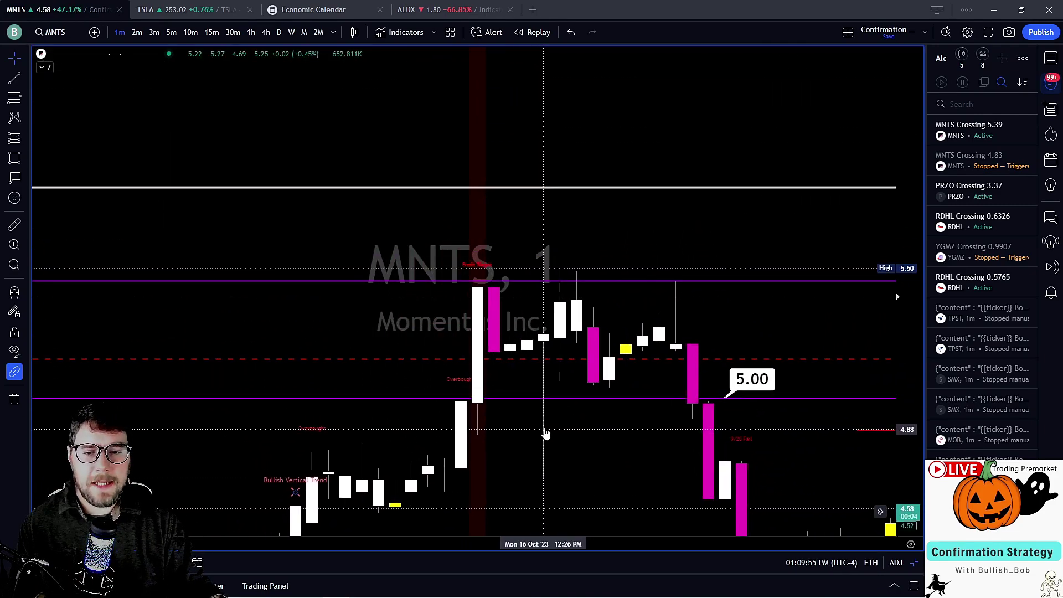
{"action": "scroll", "coordinate": [488, 401], "scroll_direction": "up", "scroll_amount": 3}
{"action": "left_click_drag", "start_coordinate": [487, 401], "coordinate": [623, 434]}
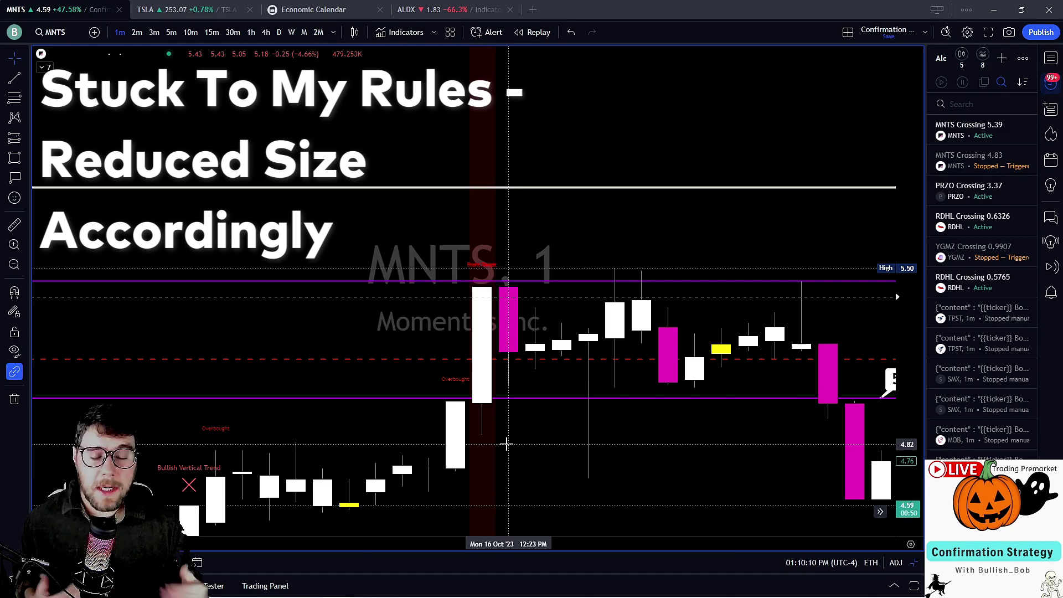
{"action": "left_click_drag", "start_coordinate": [548, 254], "coordinate": [428, 297]}
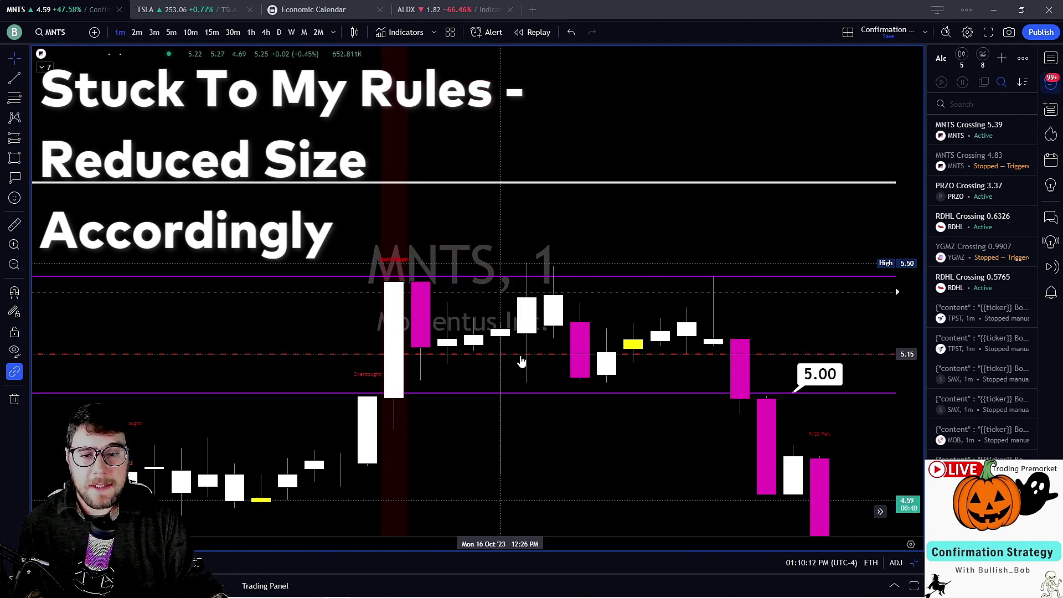
- Place price labels on the purple 5.45 level and on the red dashed 5.15 level
{"action": "left_click_drag", "start_coordinate": [905, 458], "coordinate": [905, 318]}
{"action": "left_click_drag", "start_coordinate": [799, 319], "coordinate": [695, 228]}
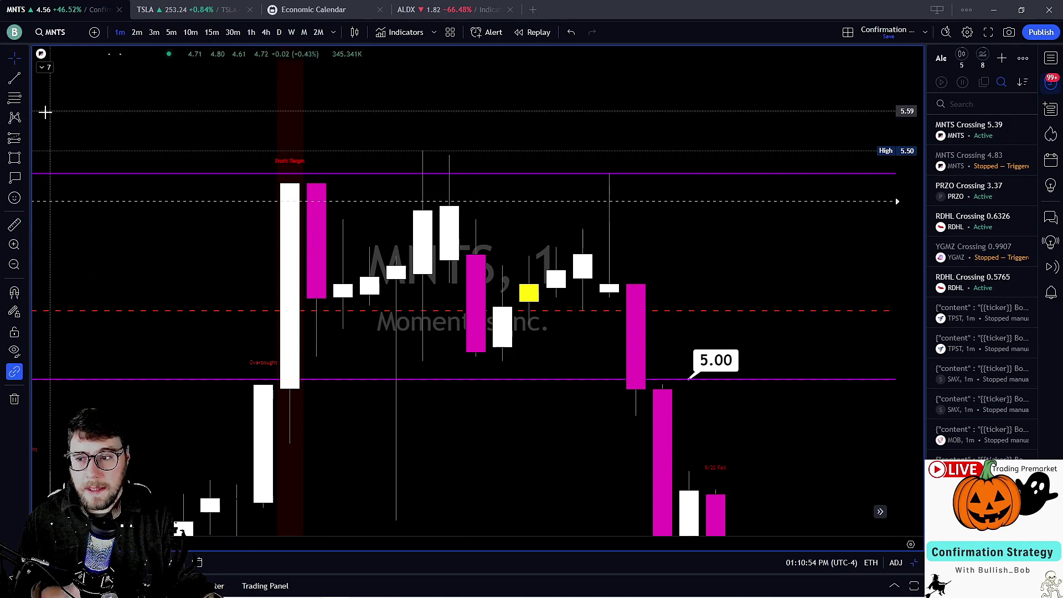
{"action": "left_click", "coordinate": [18, 177]}
{"action": "left_click", "coordinate": [370, 174]}
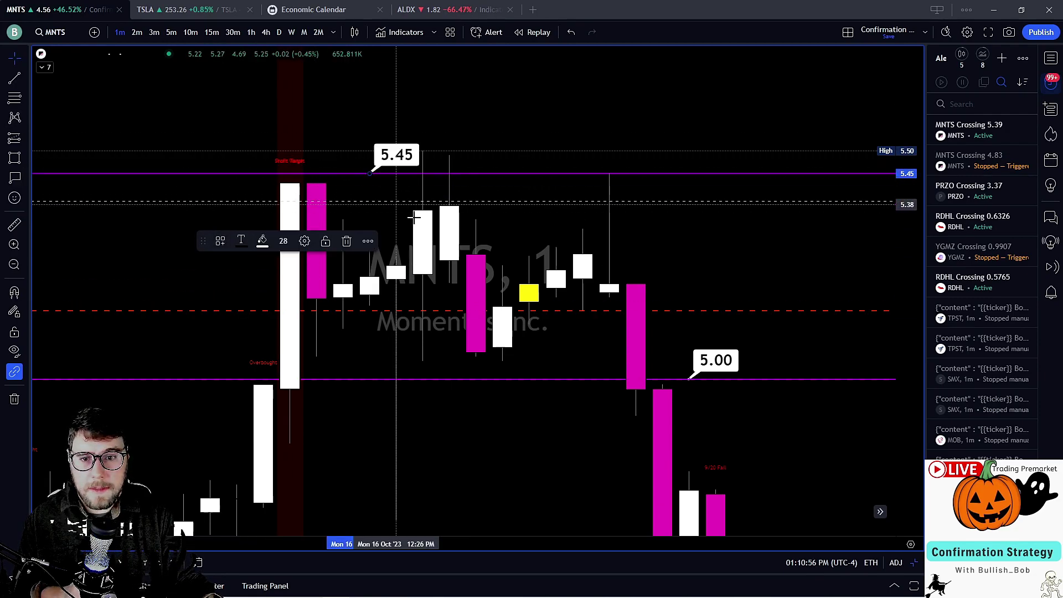
{"action": "left_click", "coordinate": [530, 214]}
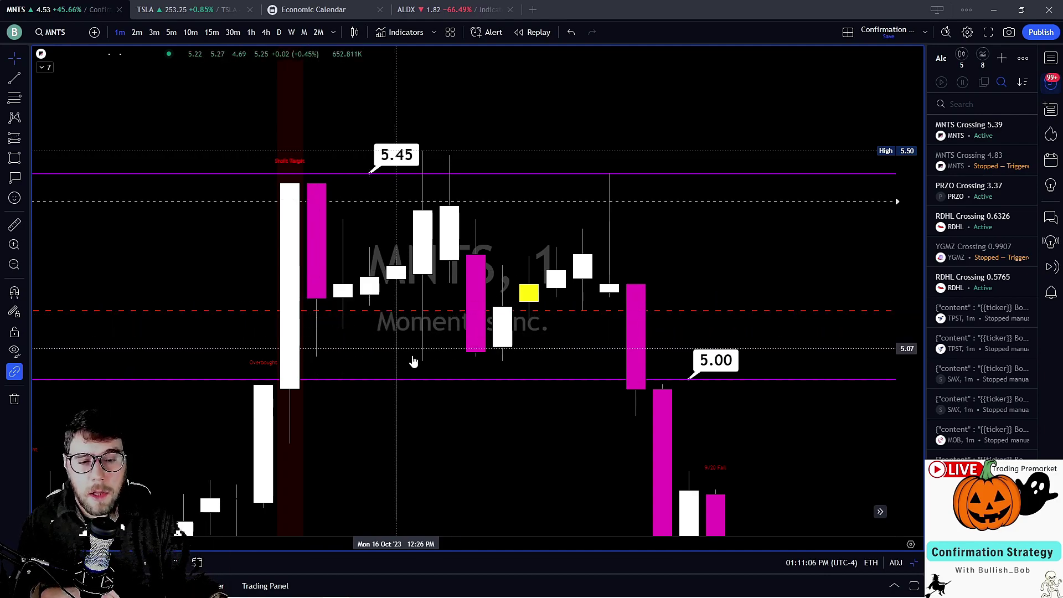
{"action": "left_click", "coordinate": [15, 178]}
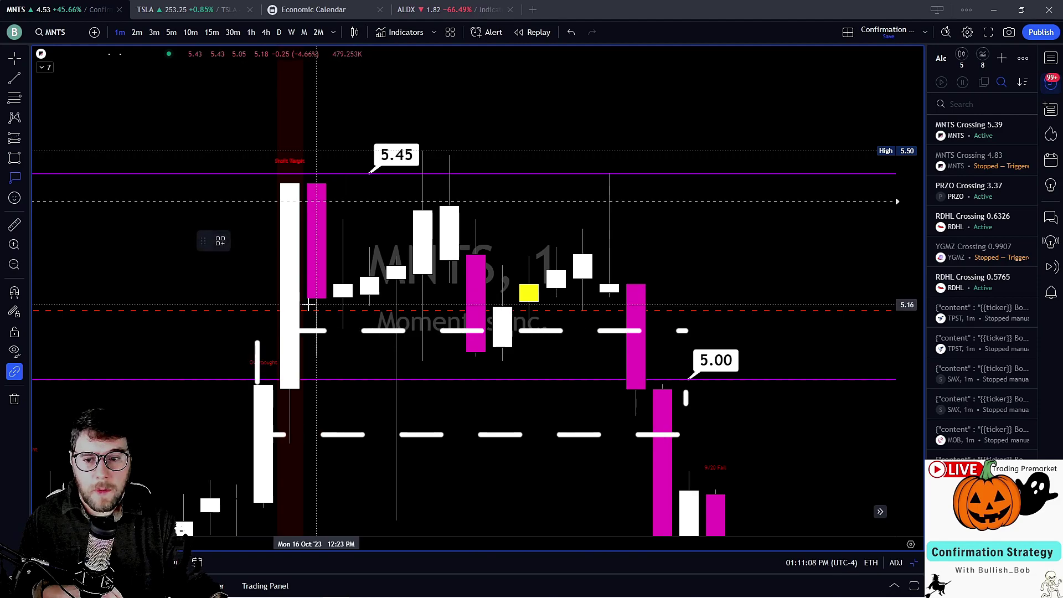
{"action": "left_click", "coordinate": [191, 312]}
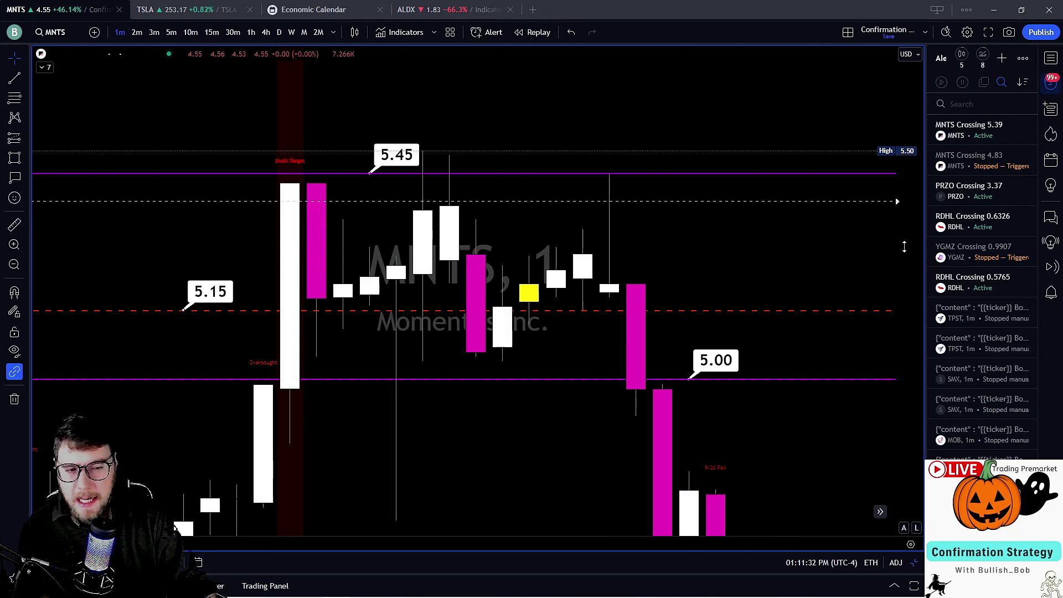
- Delete the 5.15, 5.45 and 5.00 price labels around the midday spike
{"action": "left_click_drag", "start_coordinate": [904, 246], "coordinate": [905, 298]}
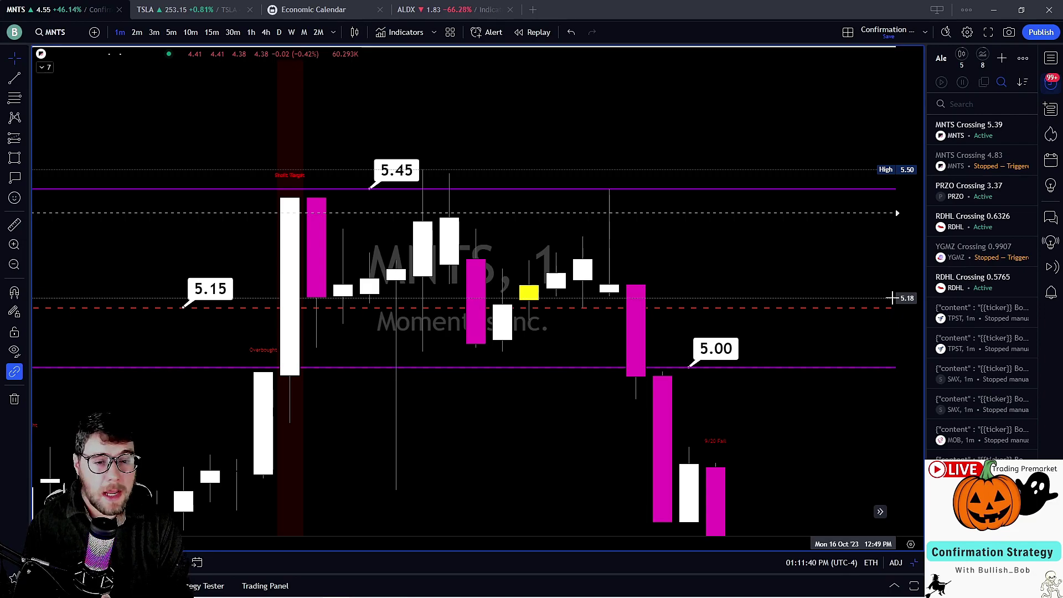
{"action": "left_click_drag", "start_coordinate": [903, 285], "coordinate": [903, 331]}
{"action": "scroll", "coordinate": [848, 317], "scroll_direction": "down", "scroll_amount": 10}
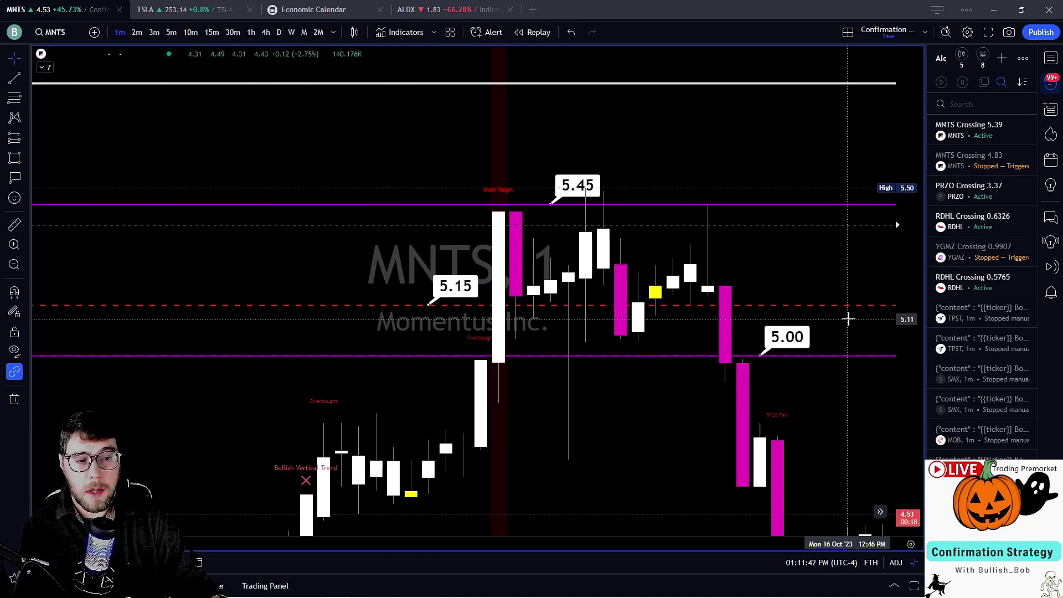
{"action": "left_click_drag", "start_coordinate": [881, 281], "coordinate": [676, 178]}
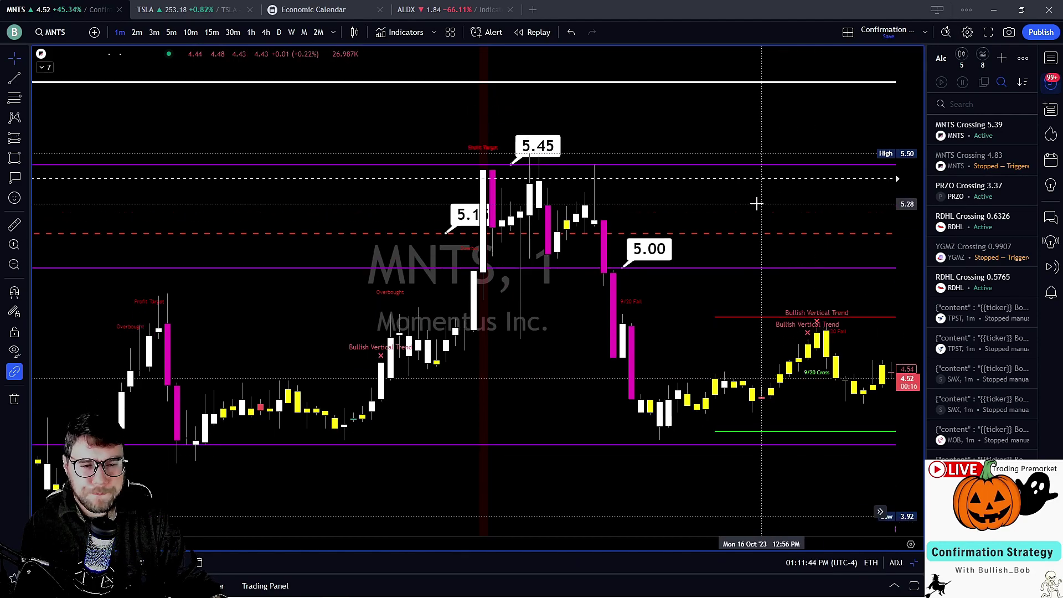
{"action": "left_click_drag", "start_coordinate": [755, 205], "coordinate": [622, 233]}
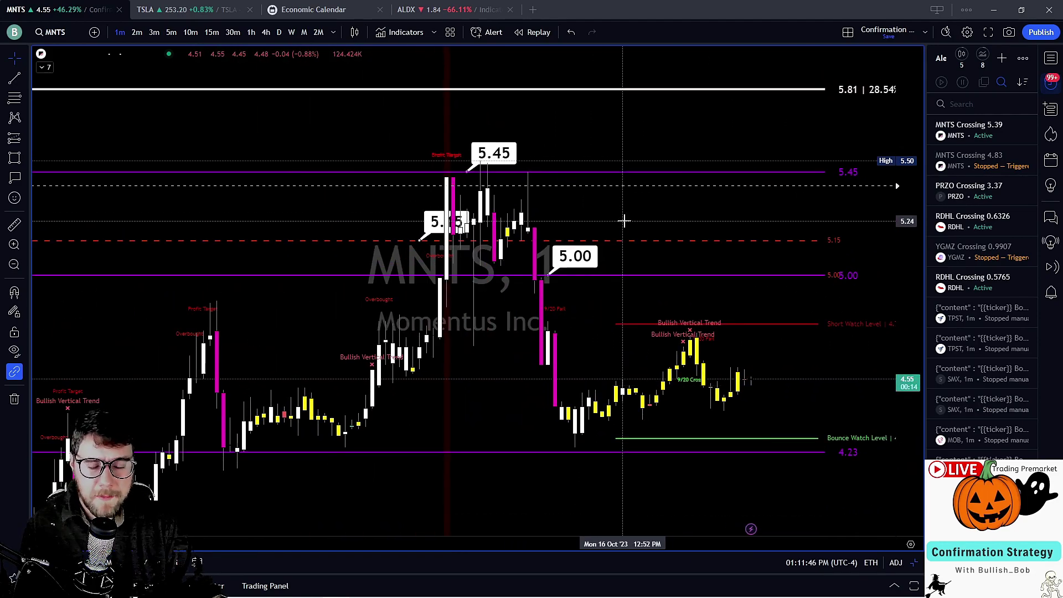
{"action": "left_click", "coordinate": [410, 237]}
{"action": "key", "text": "Delete"}
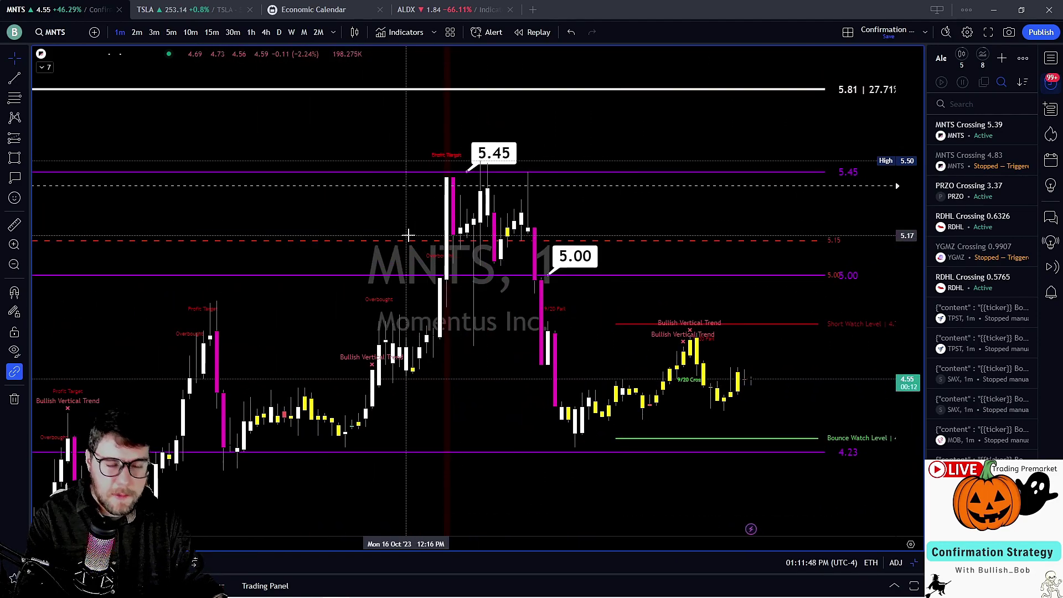
{"action": "left_click", "coordinate": [572, 258]}
{"action": "key", "text": "Delete"}
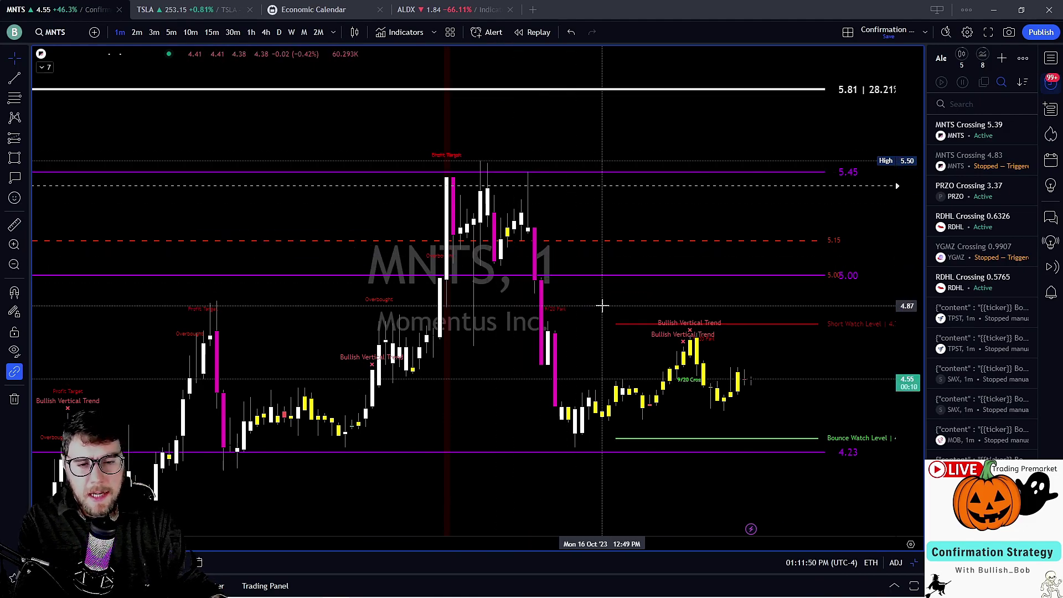
- Follow the price action from the morning 4.23 label through the midday spike to the latest candles, comparing it with the level lines
{"action": "left_click_drag", "start_coordinate": [585, 318], "coordinate": [539, 308]}
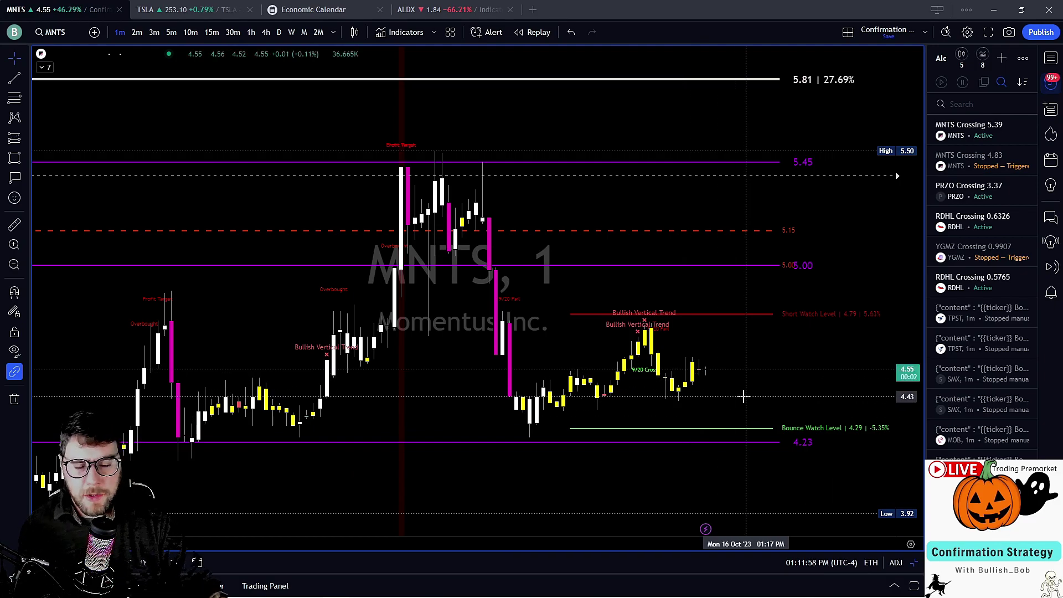
{"action": "left_click_drag", "start_coordinate": [431, 430], "coordinate": [470, 280]}
{"action": "scroll", "coordinate": [510, 306], "scroll_direction": "down", "scroll_amount": 5}
{"action": "left_click_drag", "start_coordinate": [537, 347], "coordinate": [521, 377]}
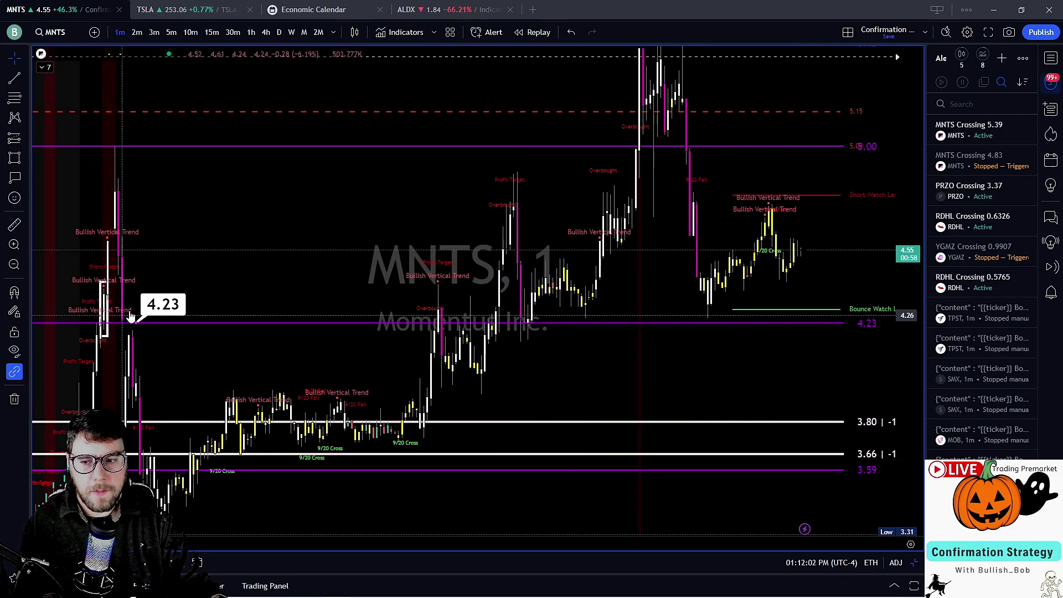
{"action": "left_click_drag", "start_coordinate": [274, 284], "coordinate": [281, 247]}
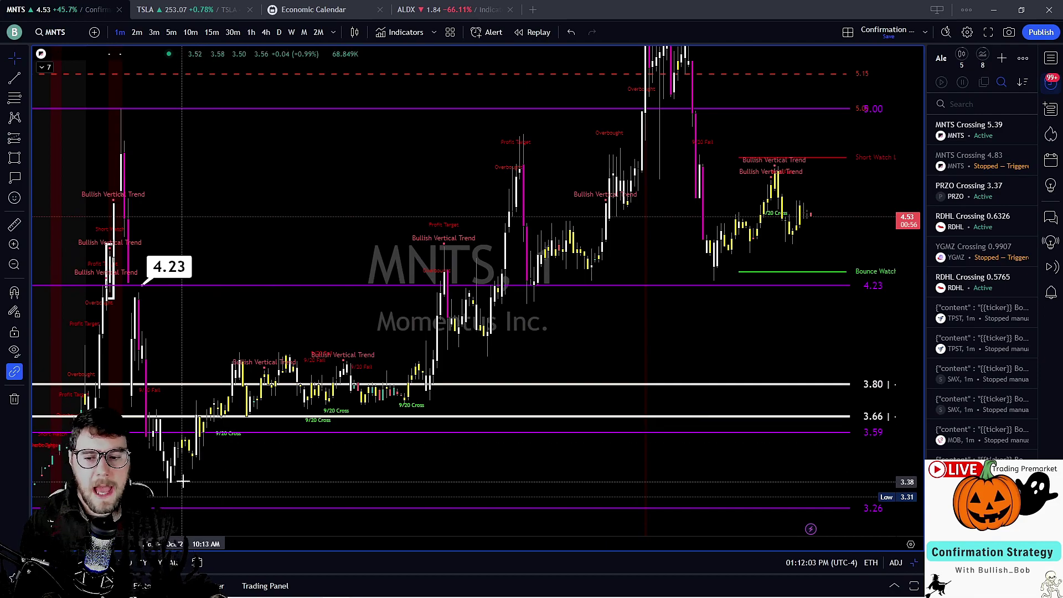
{"action": "left_click_drag", "start_coordinate": [643, 259], "coordinate": [570, 397]}
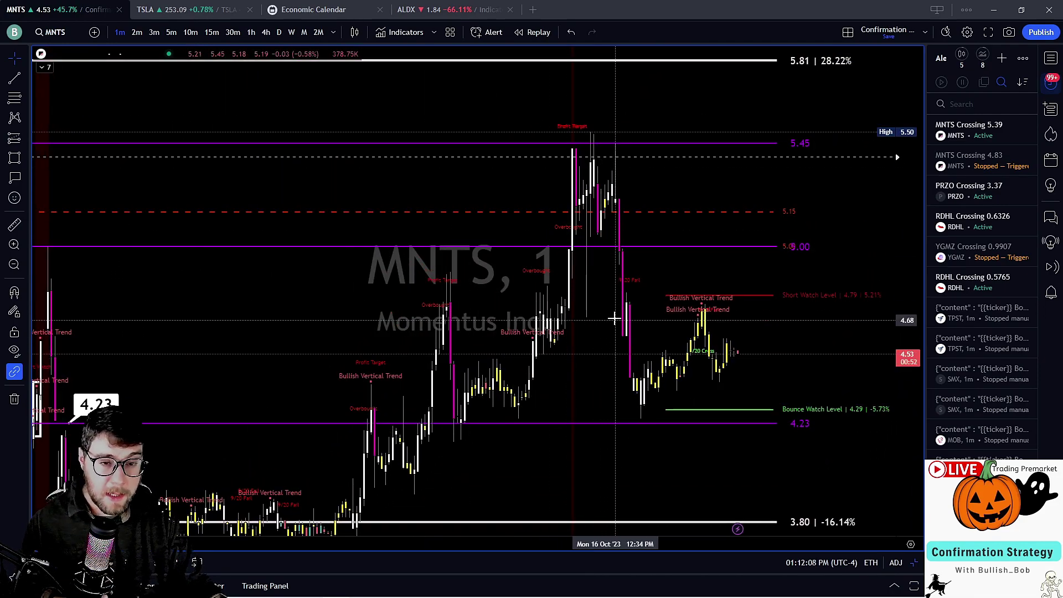
{"action": "scroll", "coordinate": [592, 253], "scroll_direction": "up", "scroll_amount": 2}
{"action": "scroll", "coordinate": [629, 195], "scroll_direction": "up", "scroll_amount": 2}
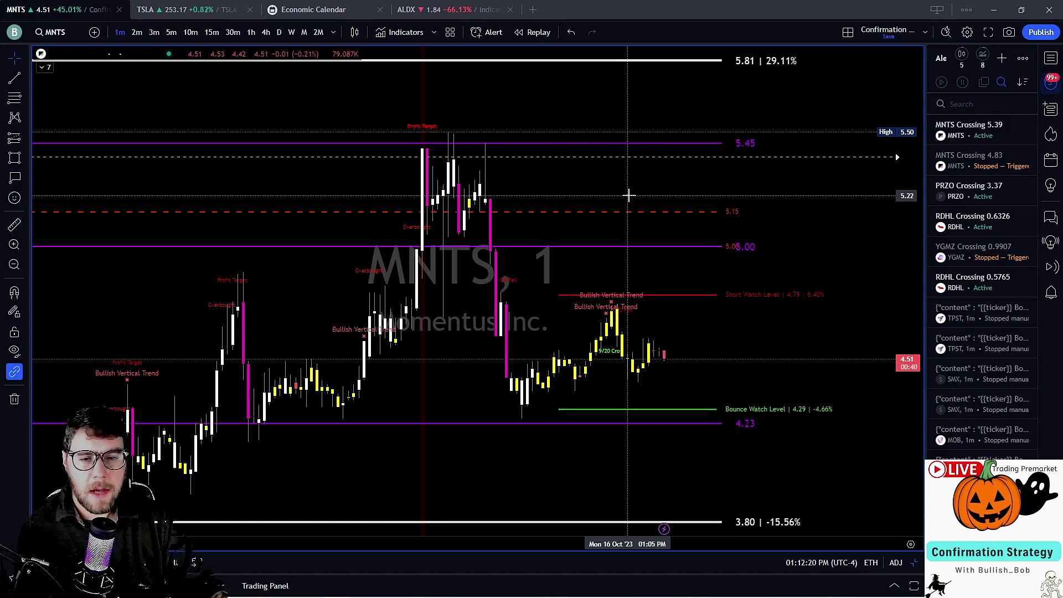
- Review the midday spike against the 5.81, 5.45, 5.00 and 4.23 levels, including the morning and premarket candles
{"action": "left_click_drag", "start_coordinate": [590, 195], "coordinate": [662, 169]}
{"action": "left_click_drag", "start_coordinate": [907, 221], "coordinate": [907, 335]}
{"action": "left_click_drag", "start_coordinate": [798, 199], "coordinate": [813, 236]}
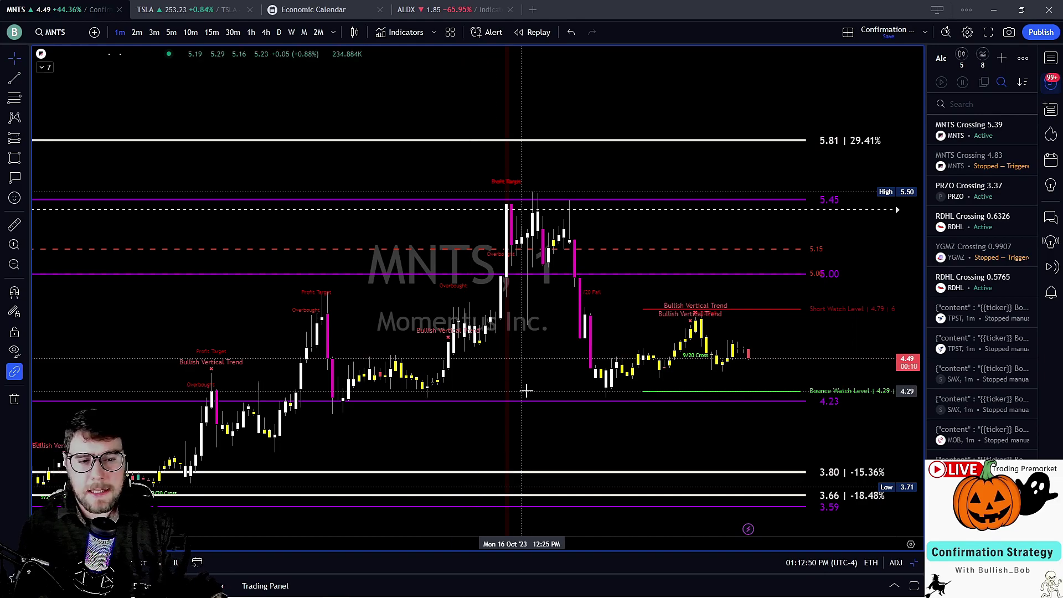
{"action": "left_click_drag", "start_coordinate": [605, 310], "coordinate": [517, 301]}
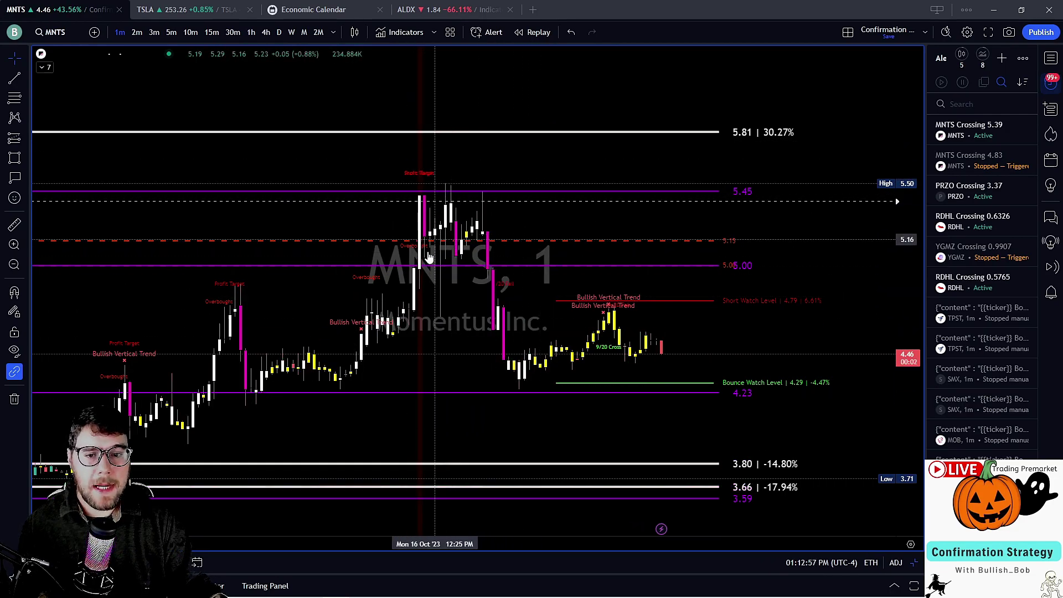
{"action": "left_click_drag", "start_coordinate": [370, 295], "coordinate": [579, 154]}
{"action": "scroll", "coordinate": [515, 204], "scroll_direction": "down", "scroll_amount": 6}
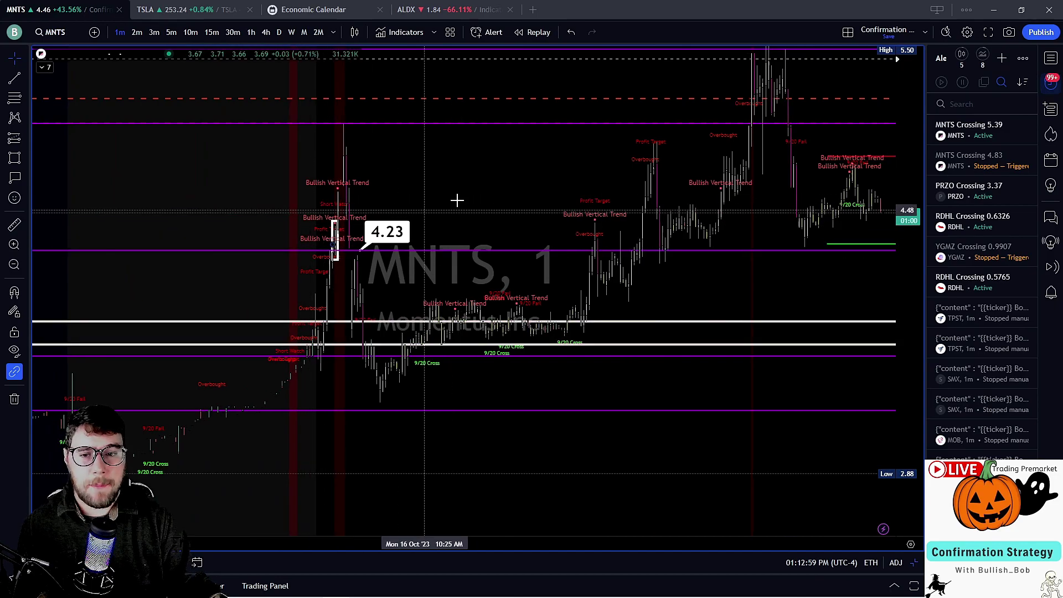
- Create a one-time MNTS price alert for crossing 5.32, below the purple 5.45 level
{"action": "scroll", "coordinate": [536, 231], "scroll_direction": "up", "scroll_amount": 5}
{"action": "right_click", "coordinate": [536, 232]}
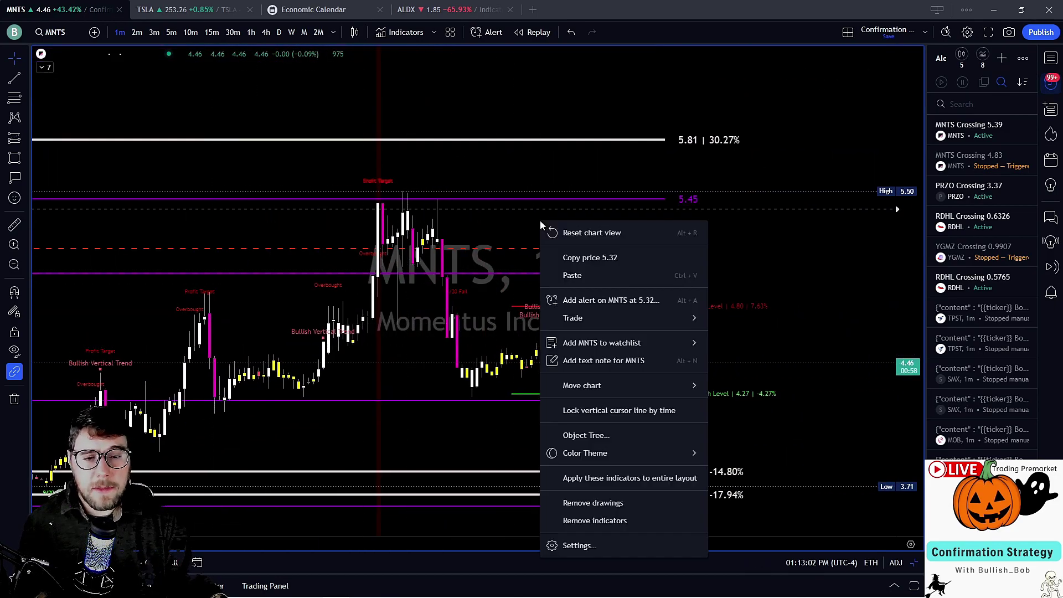
{"action": "left_click", "coordinate": [584, 295]}
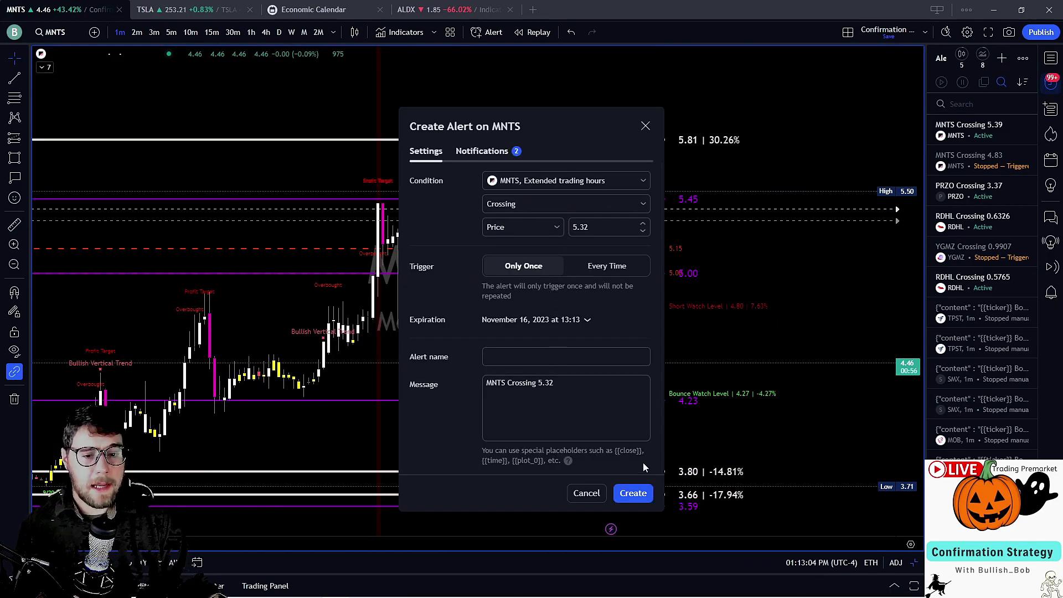
{"action": "left_click", "coordinate": [637, 493]}
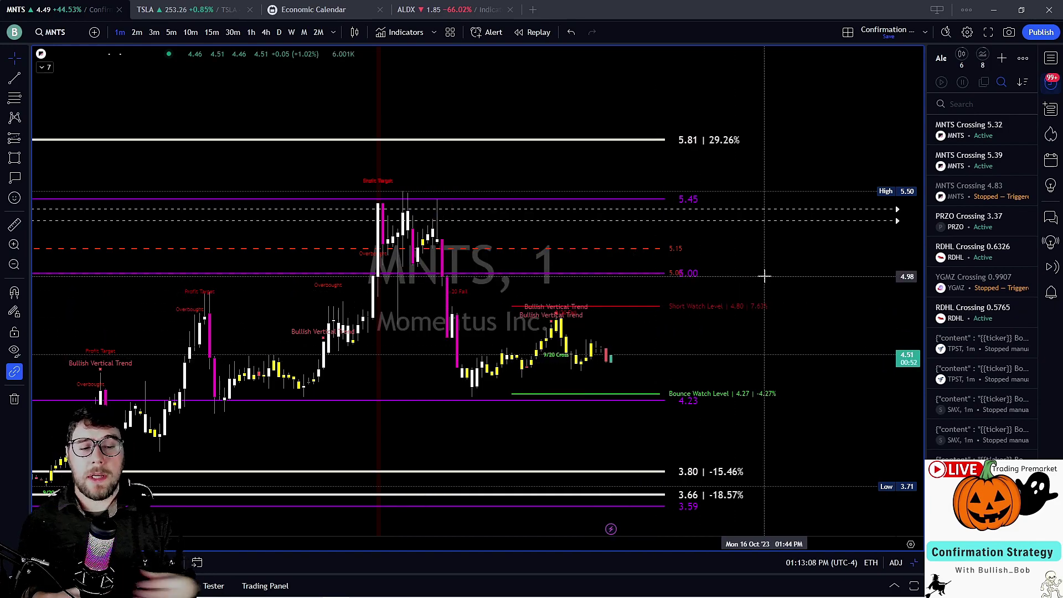
- Examine the midday spike and the latest candles against the dashed alert lines and the 5.45, 5.15 and 5.00 levels
{"action": "left_click_drag", "start_coordinate": [491, 241], "coordinate": [644, 255]}
{"action": "left_click_drag", "start_coordinate": [913, 336], "coordinate": [913, 144]}
{"action": "left_click_drag", "start_coordinate": [793, 310], "coordinate": [687, 313]}
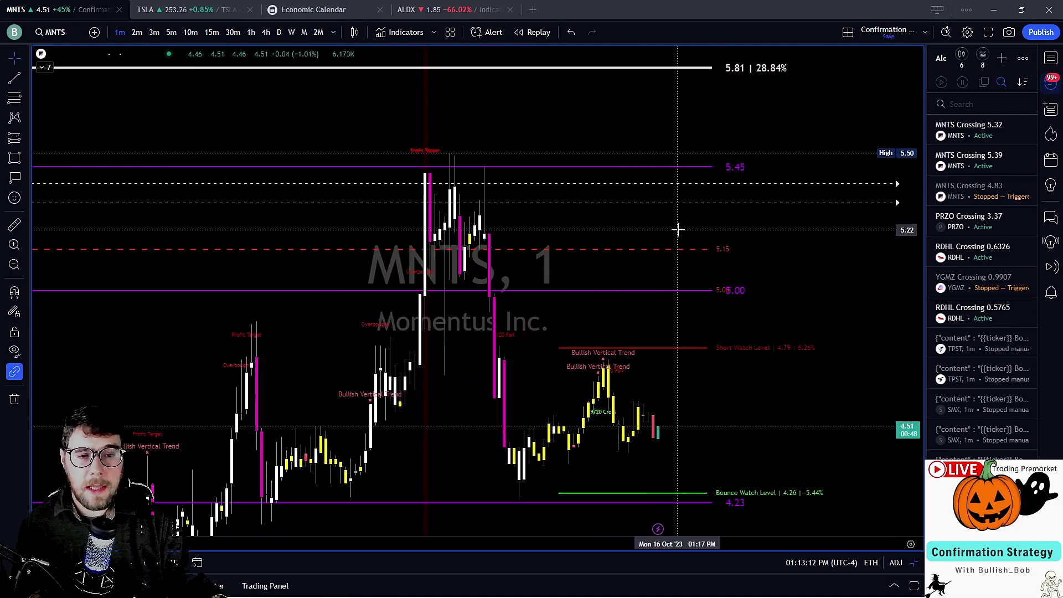
{"action": "left_click_drag", "start_coordinate": [677, 230], "coordinate": [724, 251]}
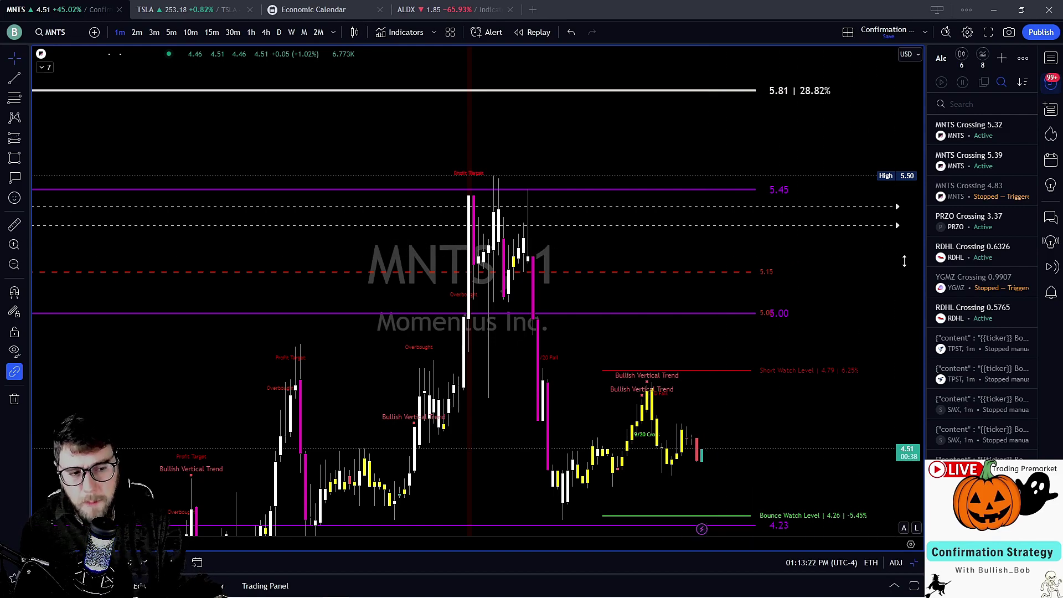
- Examine the morning run-up candles from 09:35 to 09:44 around the white box, the 4.23 label and the 5.00 level
{"action": "left_click_drag", "start_coordinate": [904, 261], "coordinate": [905, 374]}
{"action": "left_click_drag", "start_coordinate": [748, 382], "coordinate": [812, 242]}
{"action": "scroll", "coordinate": [770, 327], "scroll_direction": "down", "scroll_amount": 5}
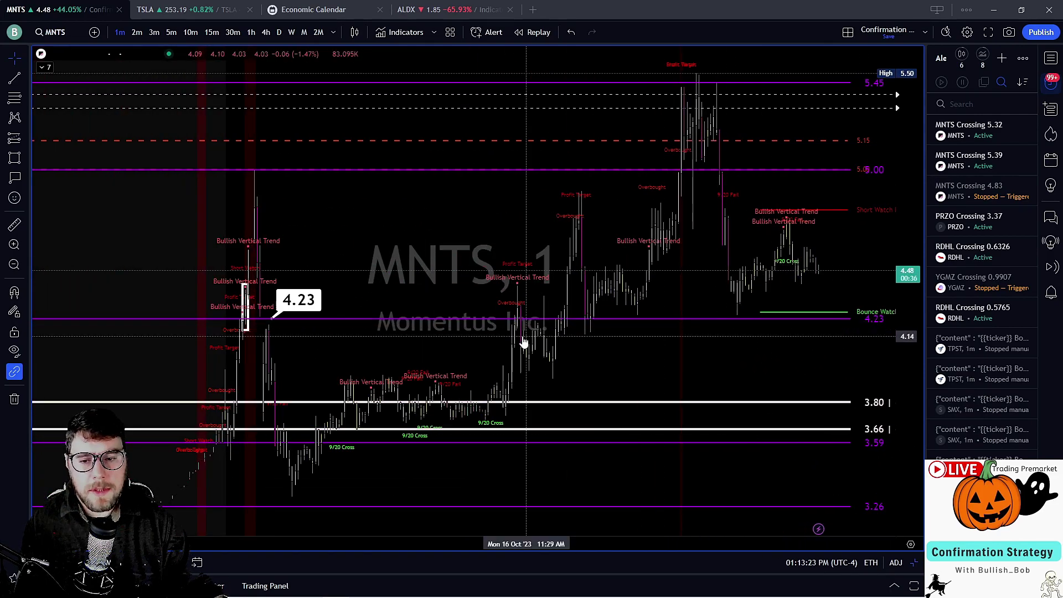
{"action": "left_click_drag", "start_coordinate": [460, 342], "coordinate": [623, 326]}
{"action": "scroll", "coordinate": [439, 265], "scroll_direction": "up", "scroll_amount": 6}
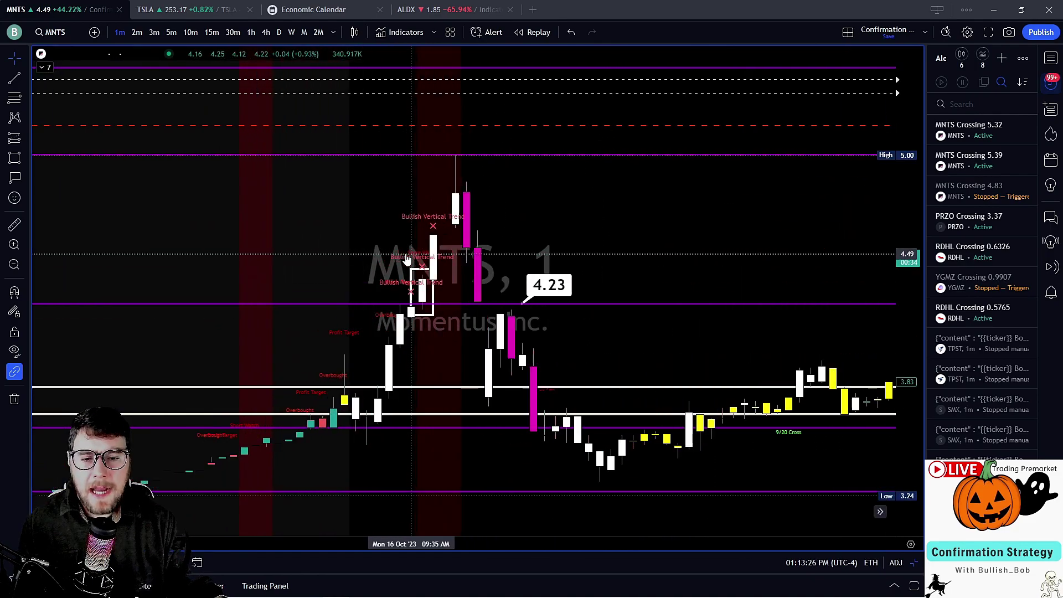
{"action": "left_click_drag", "start_coordinate": [645, 188], "coordinate": [553, 252]}
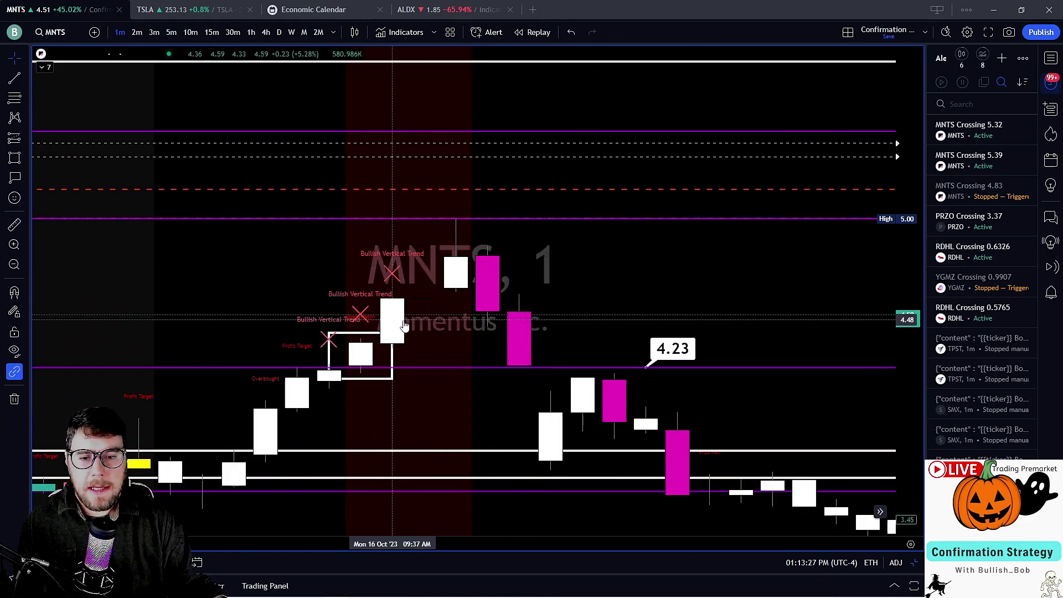
{"action": "scroll", "coordinate": [521, 319], "scroll_direction": "down", "scroll_amount": 4}
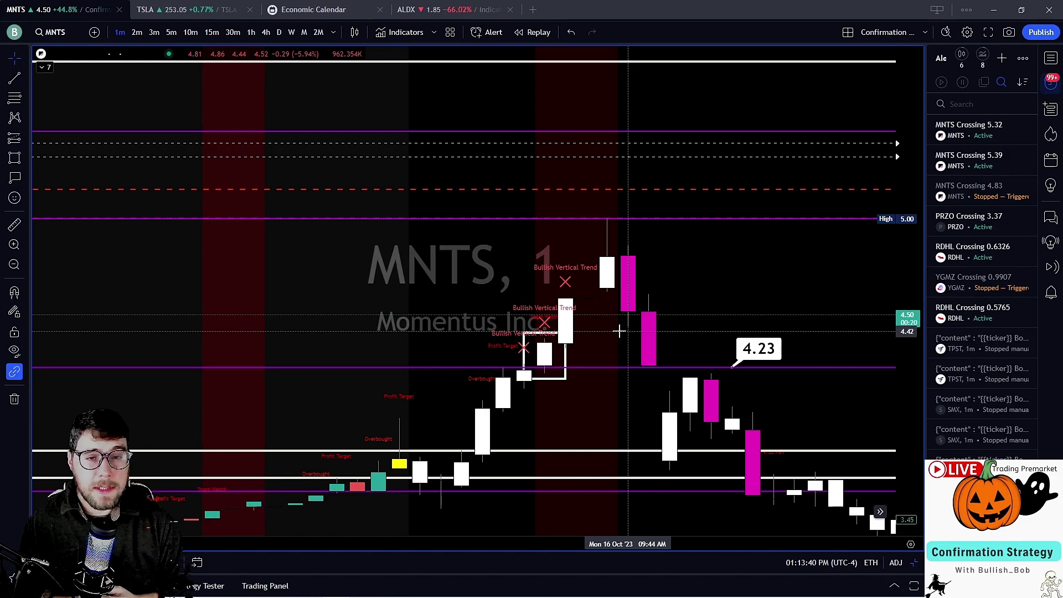
{"action": "scroll", "coordinate": [708, 293], "scroll_direction": "down", "scroll_amount": 5}
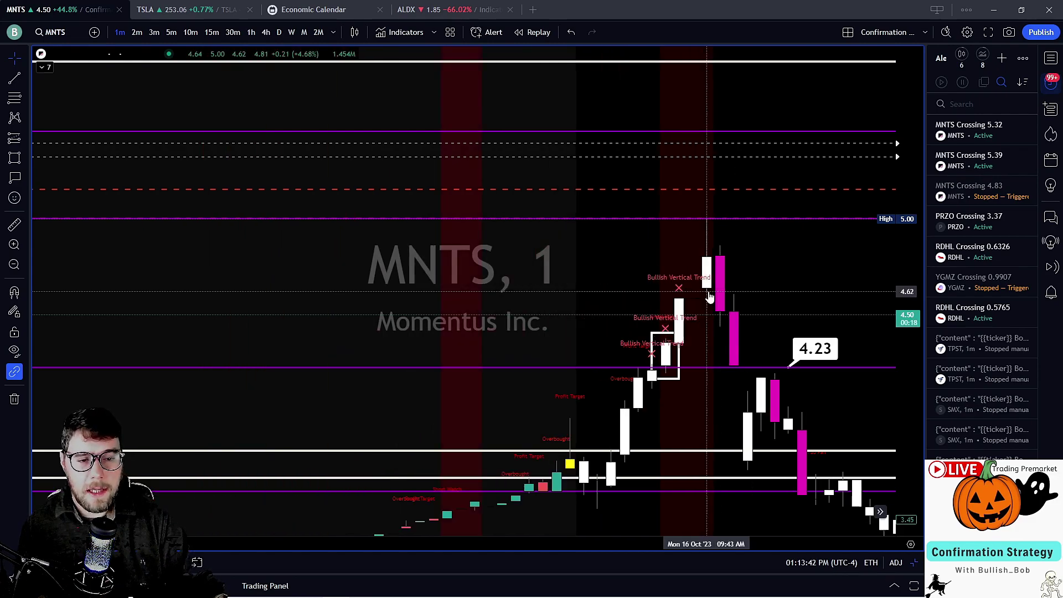
- Follow the price action from the morning 4.23 label forward to the midday spike and the latest candles
{"action": "left_click_drag", "start_coordinate": [791, 285], "coordinate": [343, 328]}
{"action": "scroll", "coordinate": [565, 318], "scroll_direction": "down", "scroll_amount": 5}
{"action": "left_click_drag", "start_coordinate": [750, 311], "coordinate": [261, 301]}
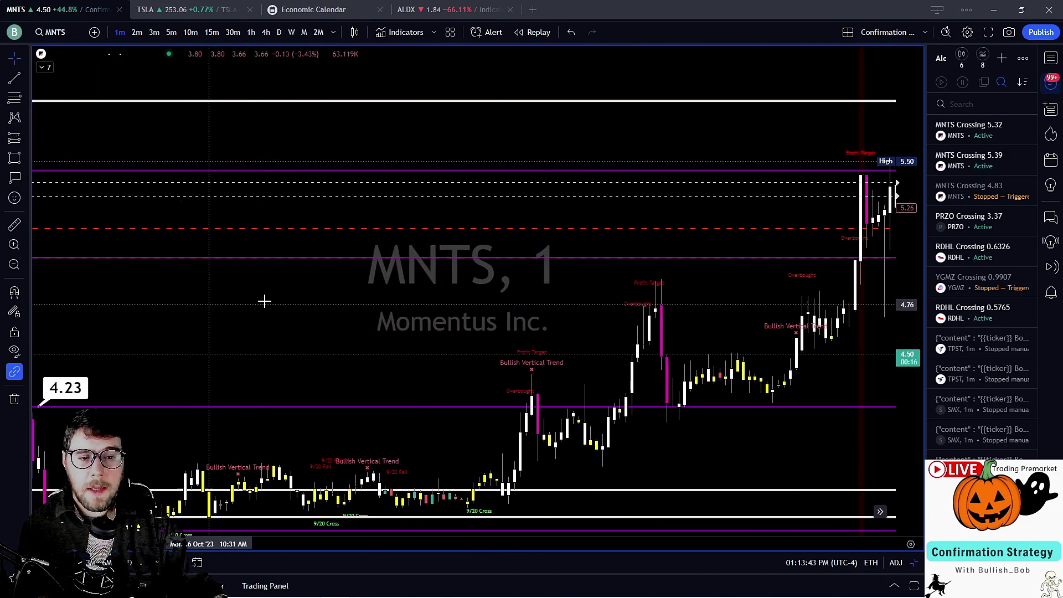
{"action": "left_click_drag", "start_coordinate": [696, 285], "coordinate": [390, 321]}
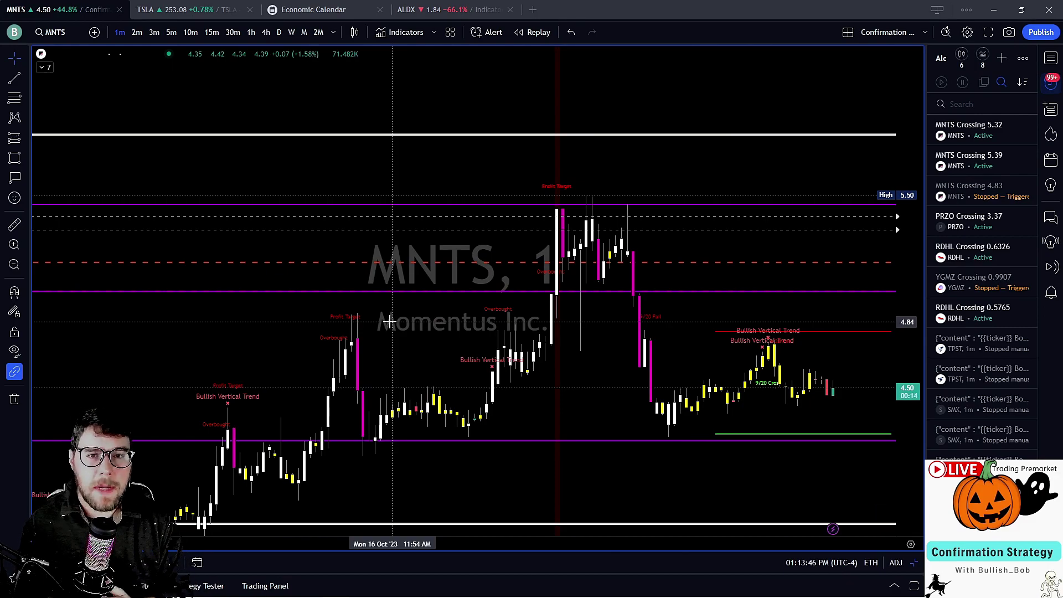